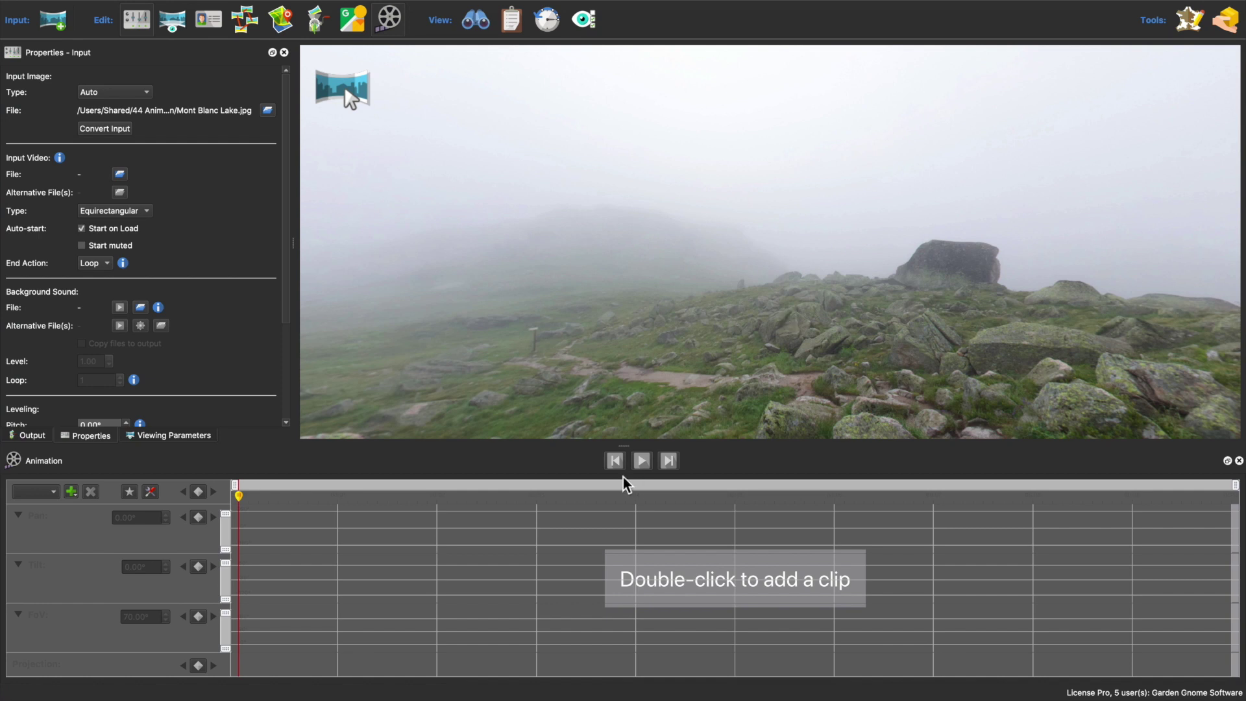
- Add a 10-second clip titled Clip01 to the empty animation timeline
double_click(626, 534)
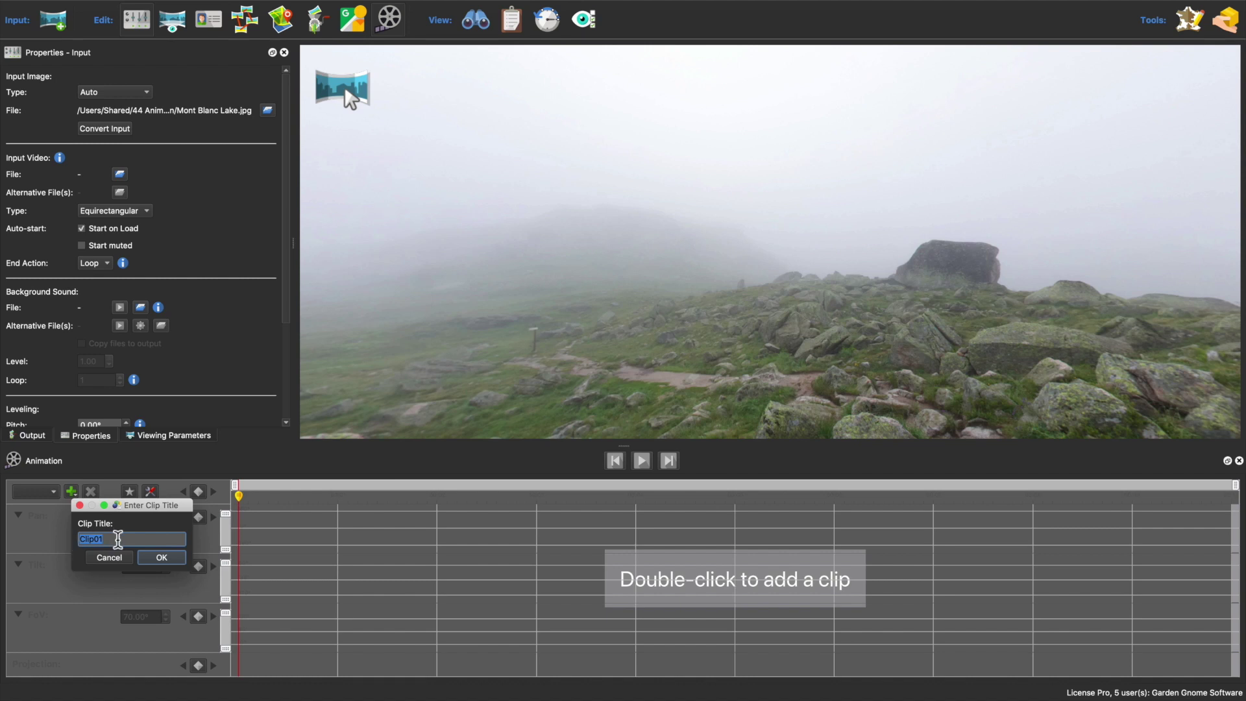
click(171, 562)
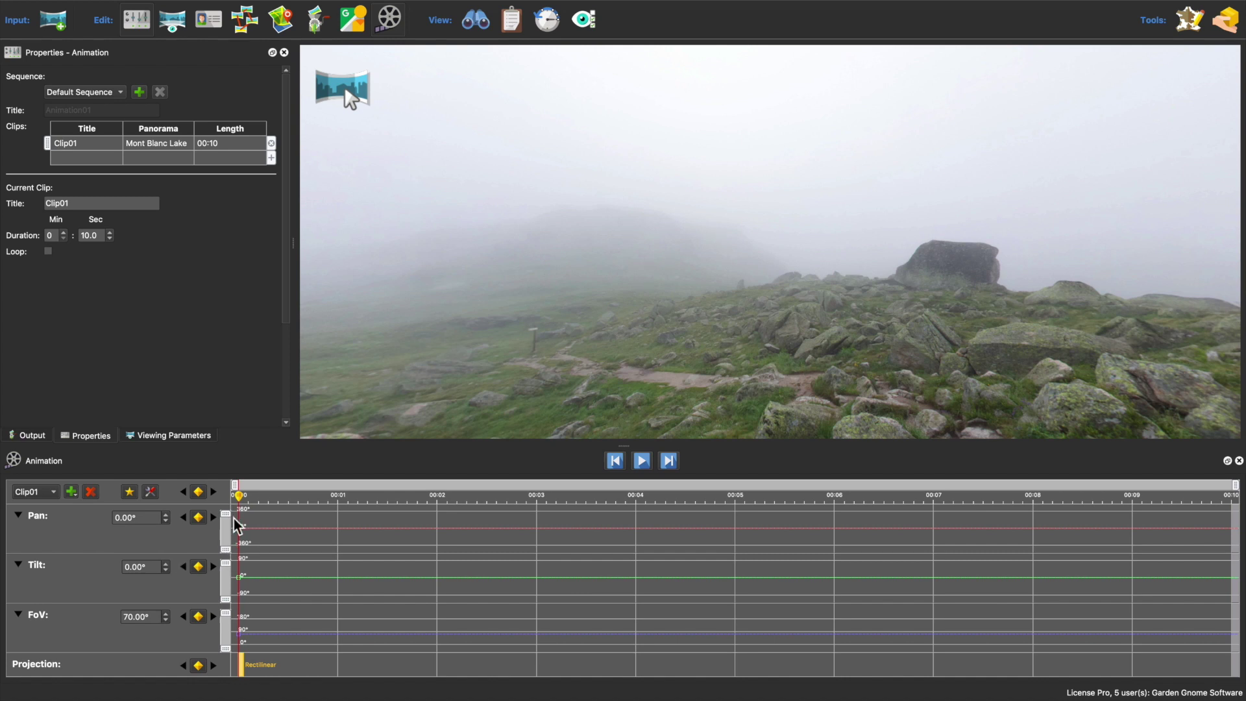
drag(234, 519, 305, 647)
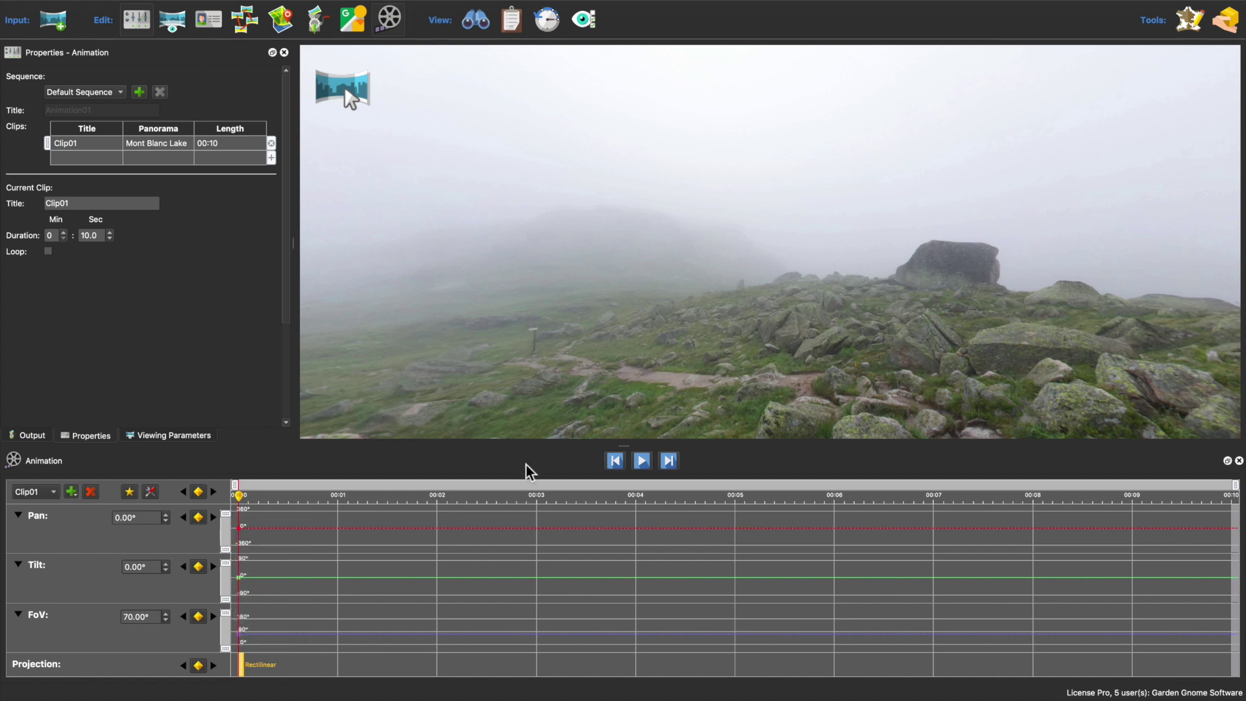
click(528, 348)
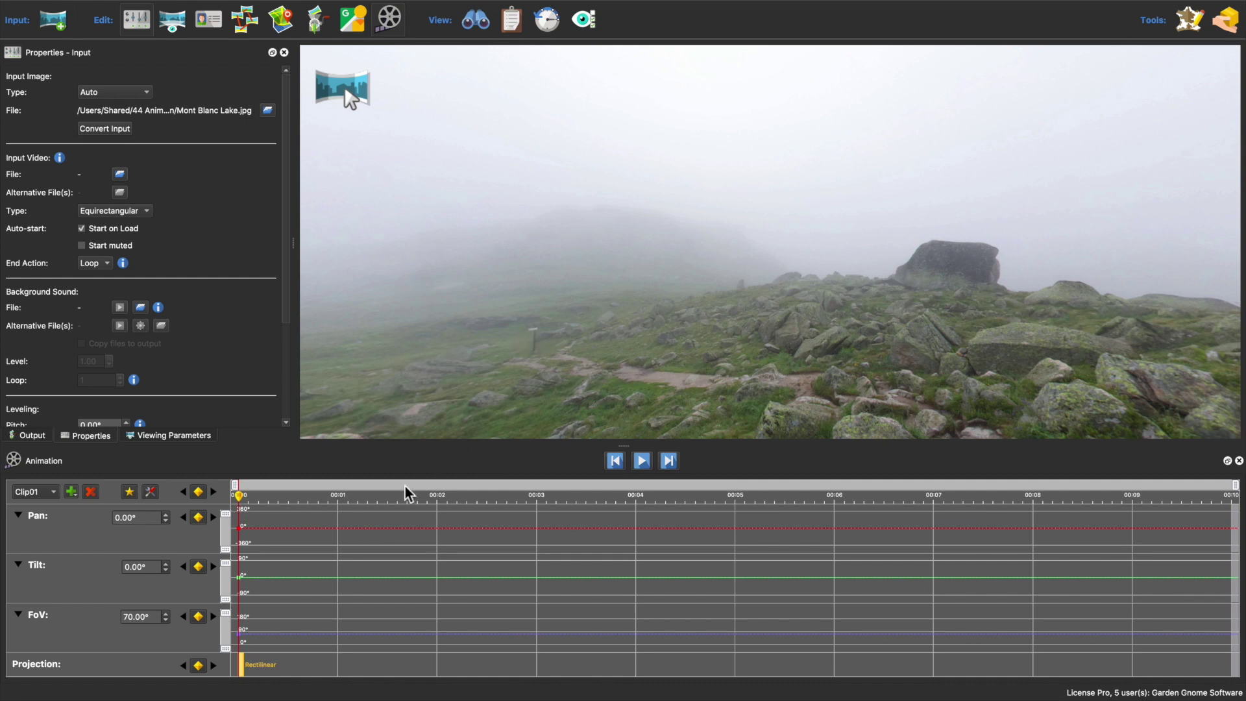
click(286, 535)
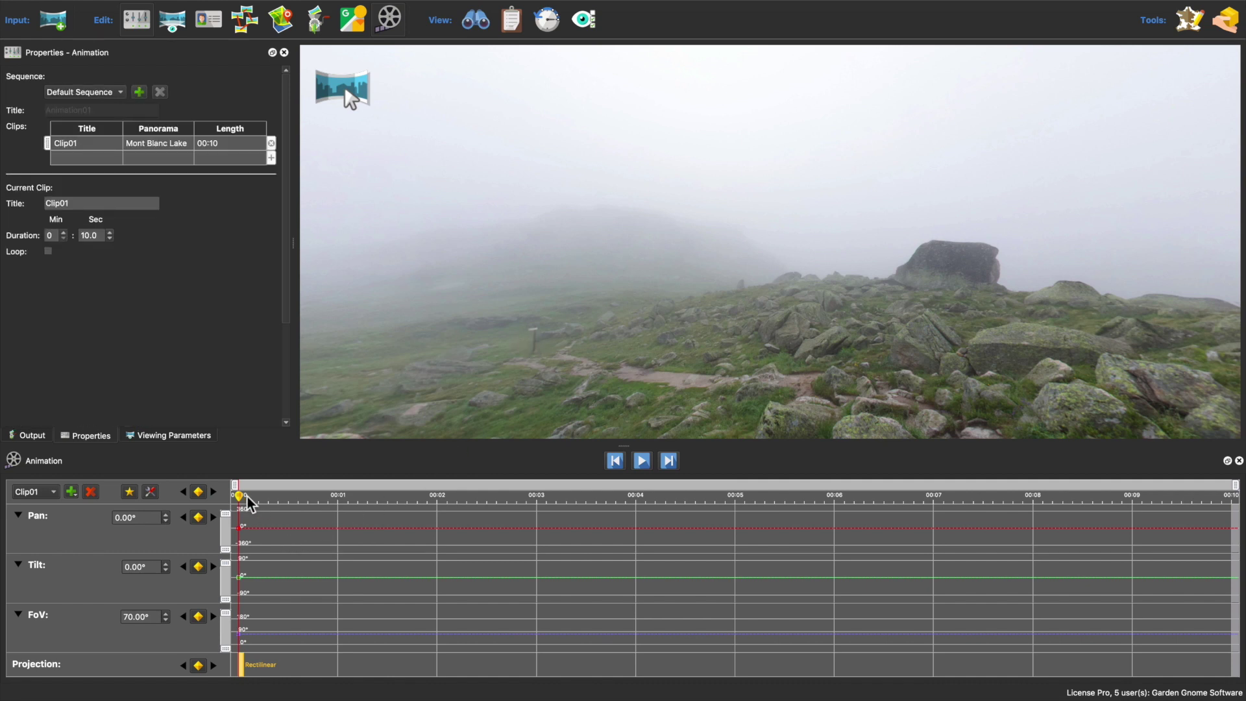
drag(246, 495, 439, 539)
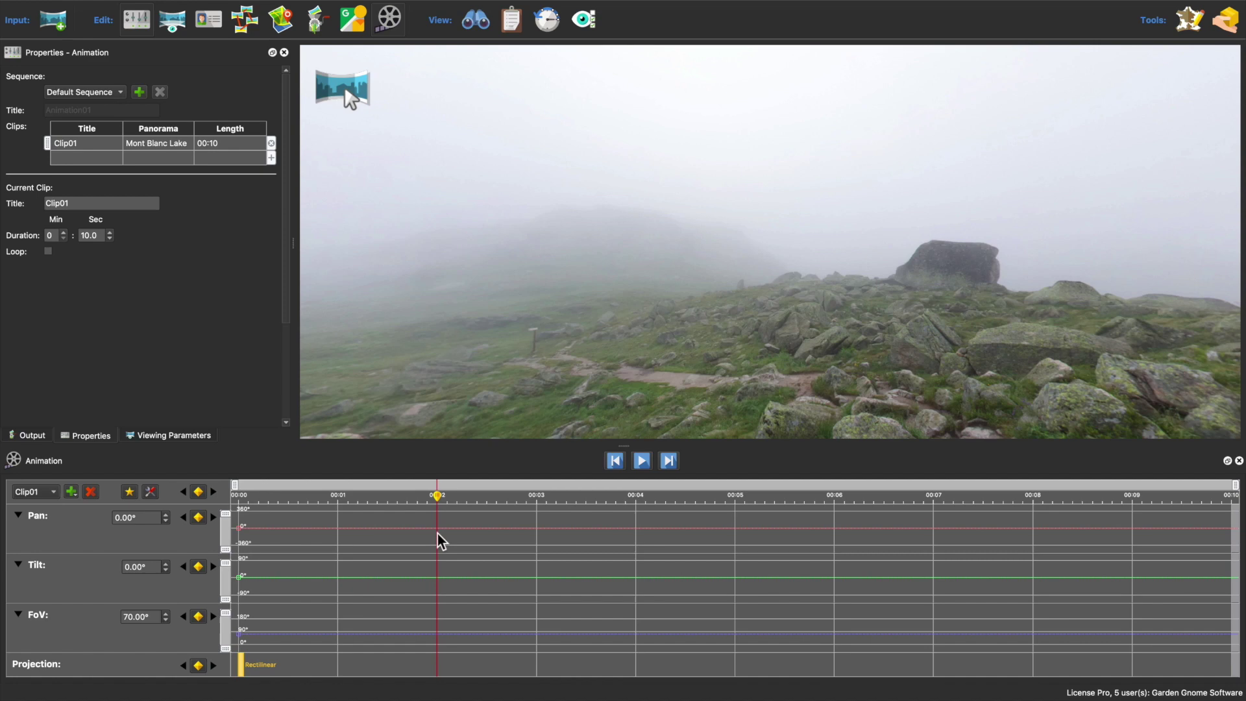
click(614, 462)
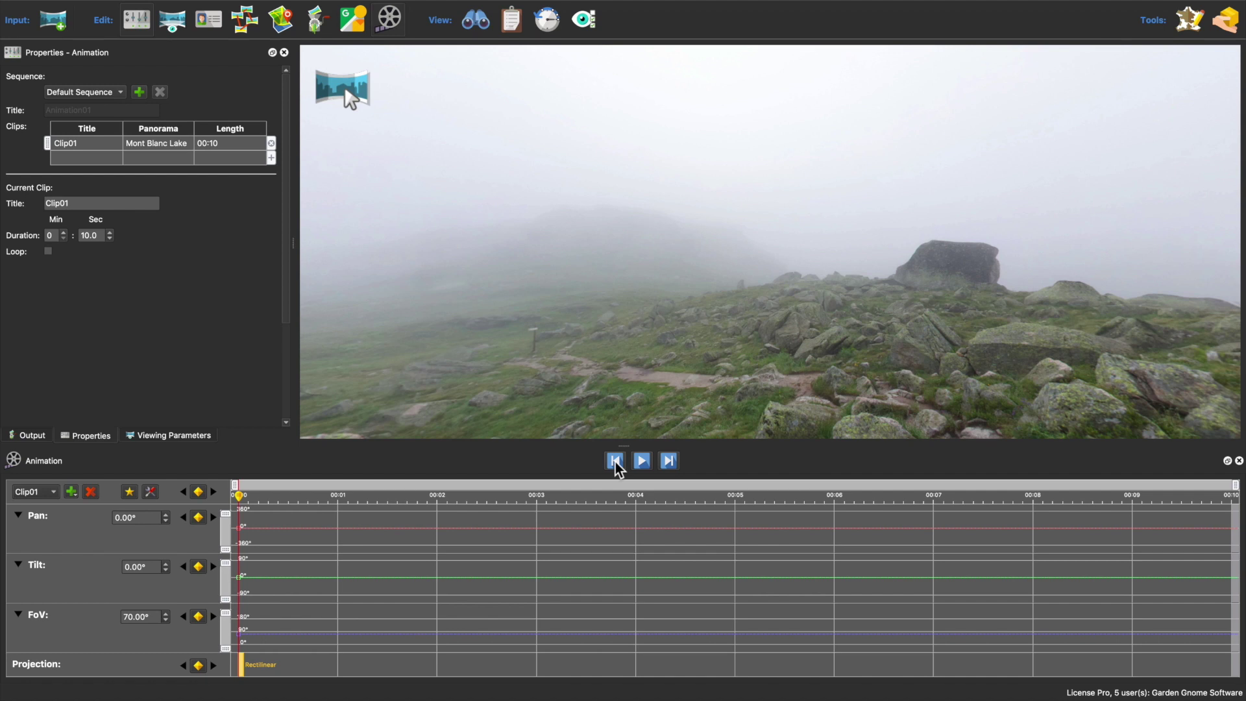
- Switch the viewer's projection to Stereographic
click(792, 320)
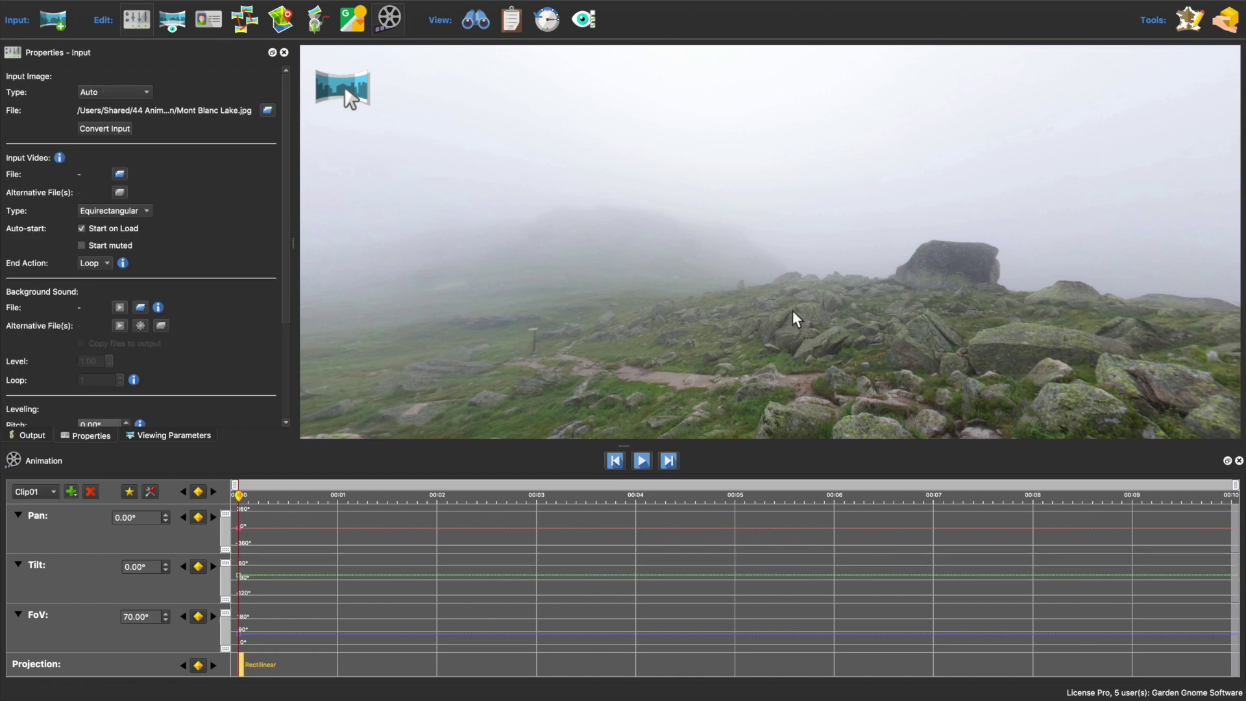
right_click(795, 319)
mouse_move(947, 416)
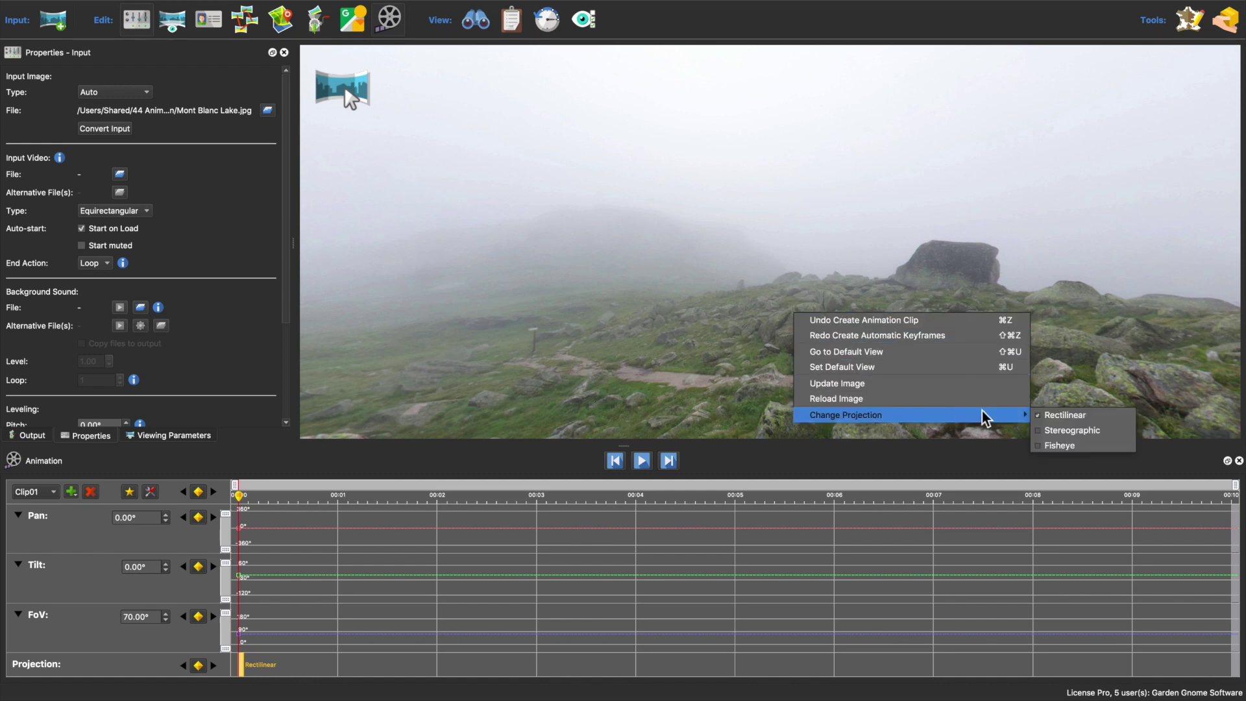
click(1067, 431)
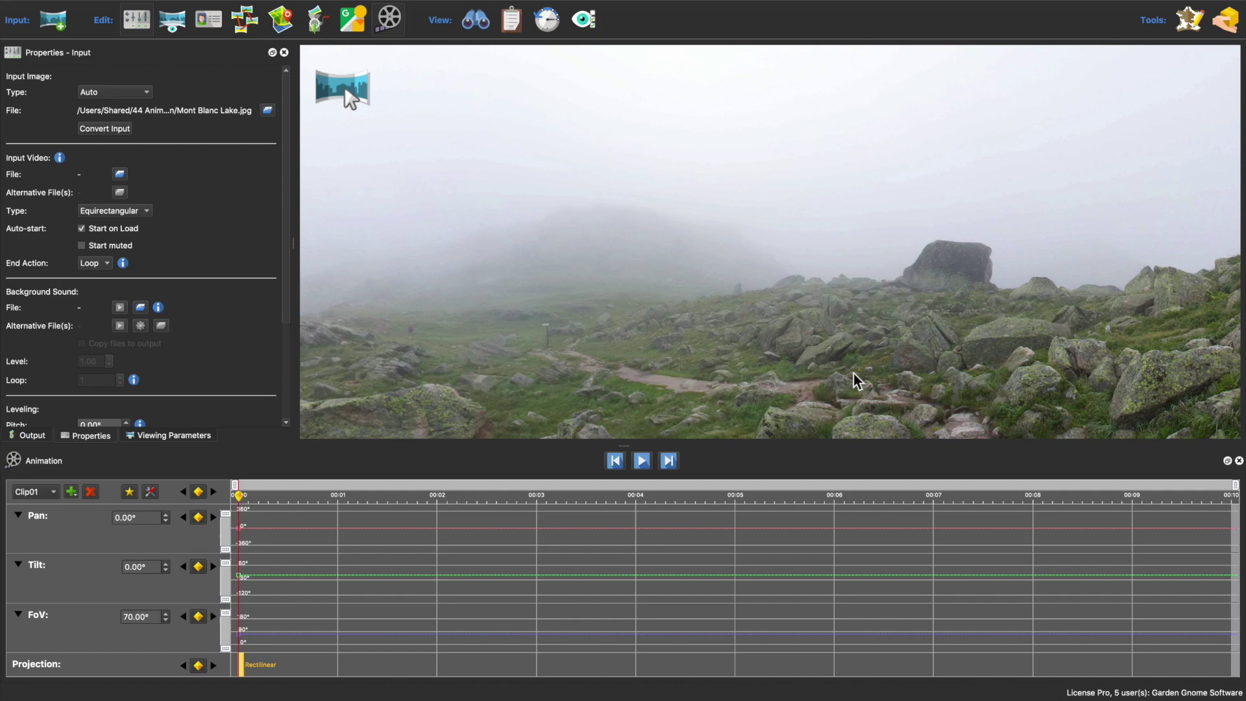
- Tilt down and zoom out into a little planet at Pan -63.25°, Tilt -86.79°, FoV 204.82°
drag(857, 380, 867, 247)
scroll(863, 256, down, 6)
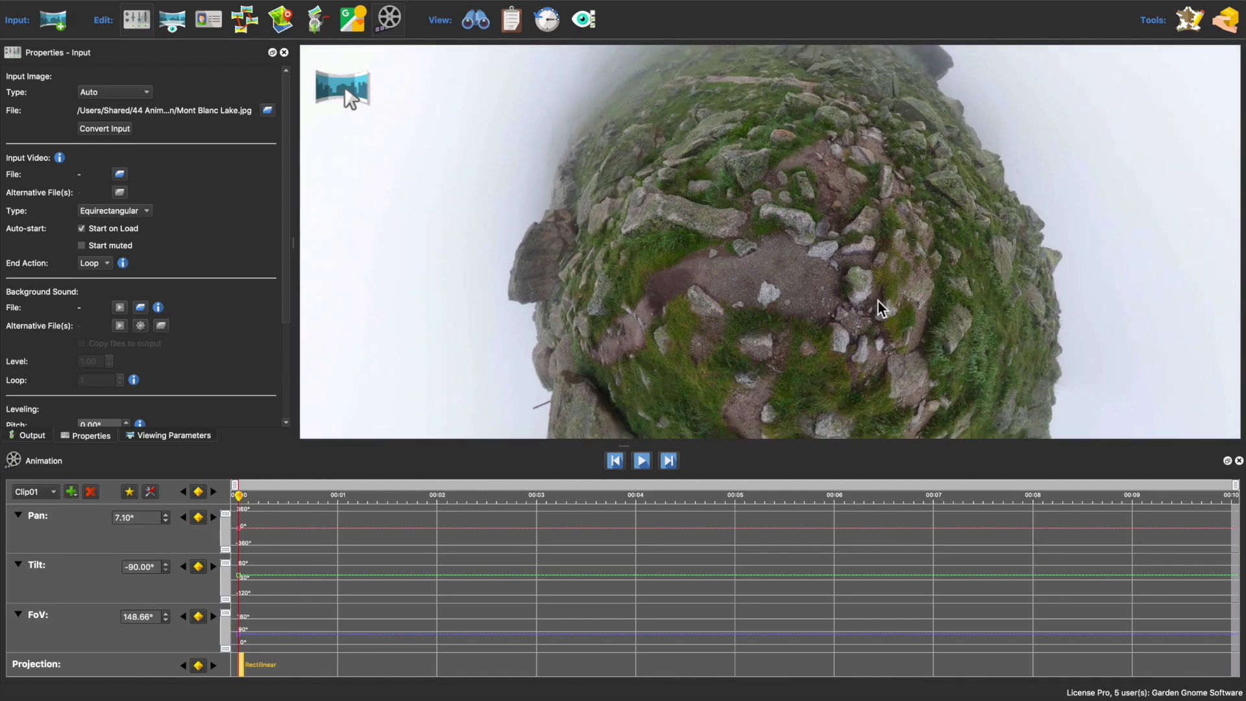
scroll(881, 308, down, 4)
drag(846, 356, 939, 380)
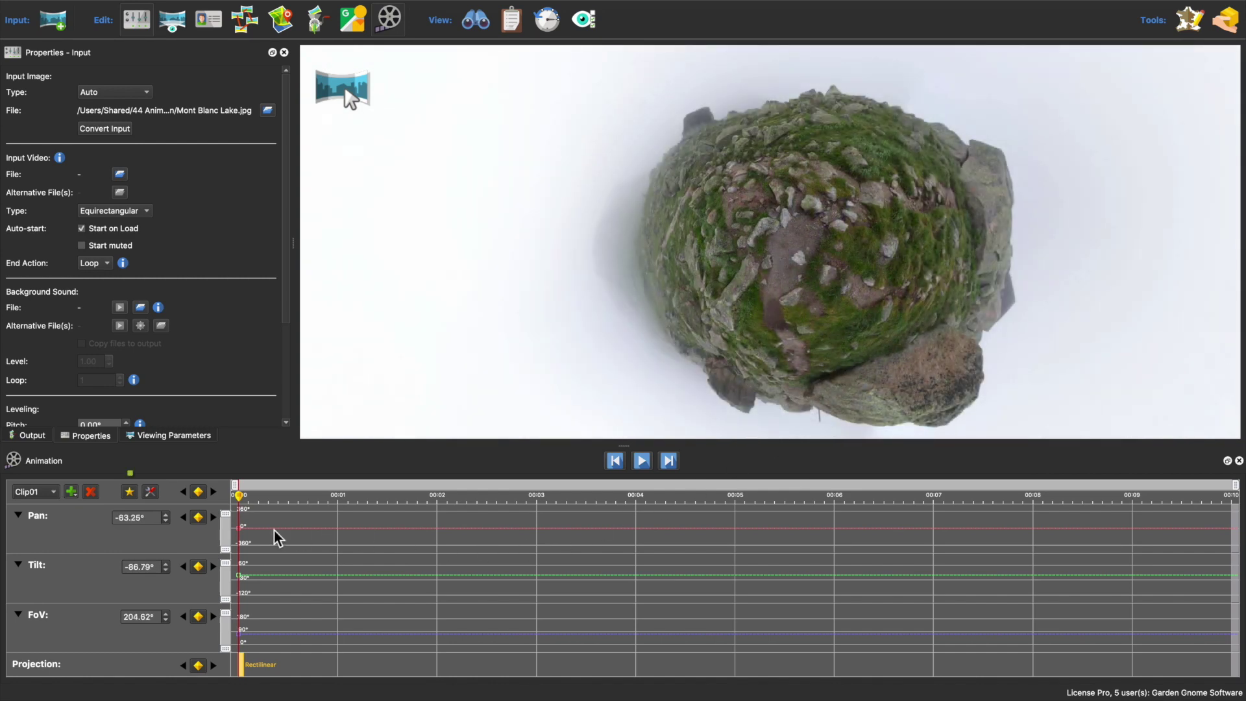
- Record the little-planet view as end keyframes near 00:08.6 and preview the animation
click(129, 493)
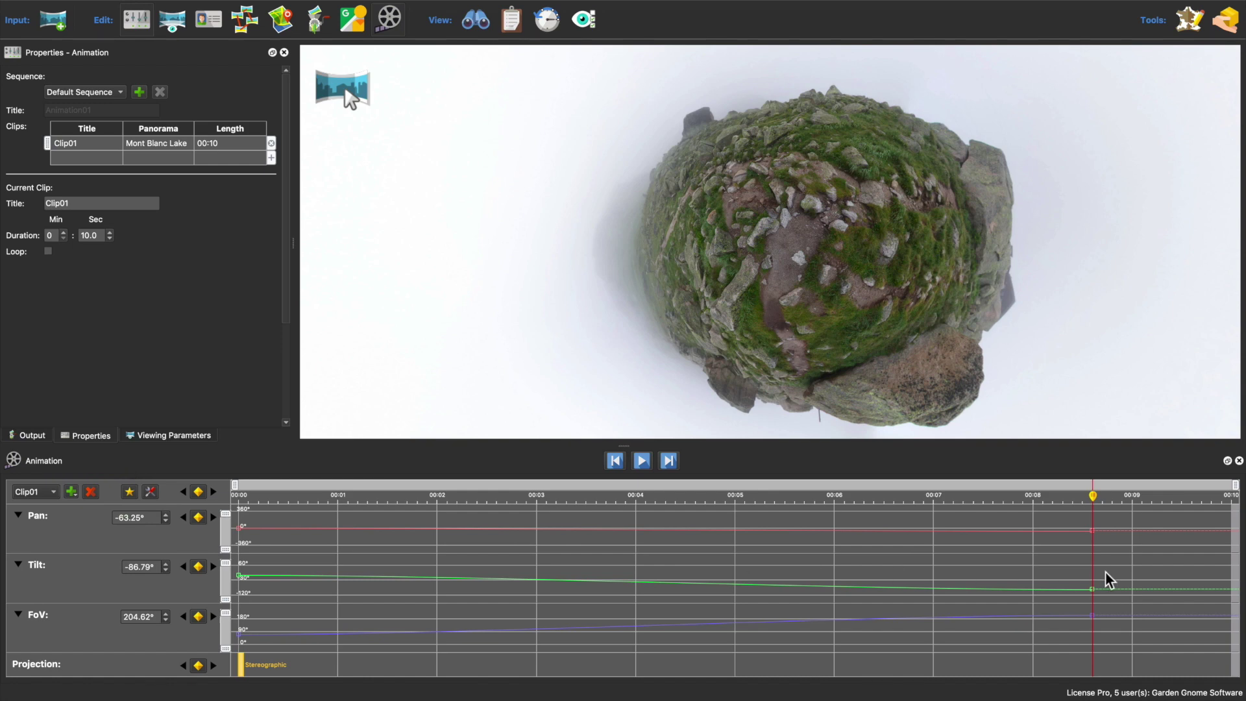
drag(1070, 519, 1119, 681)
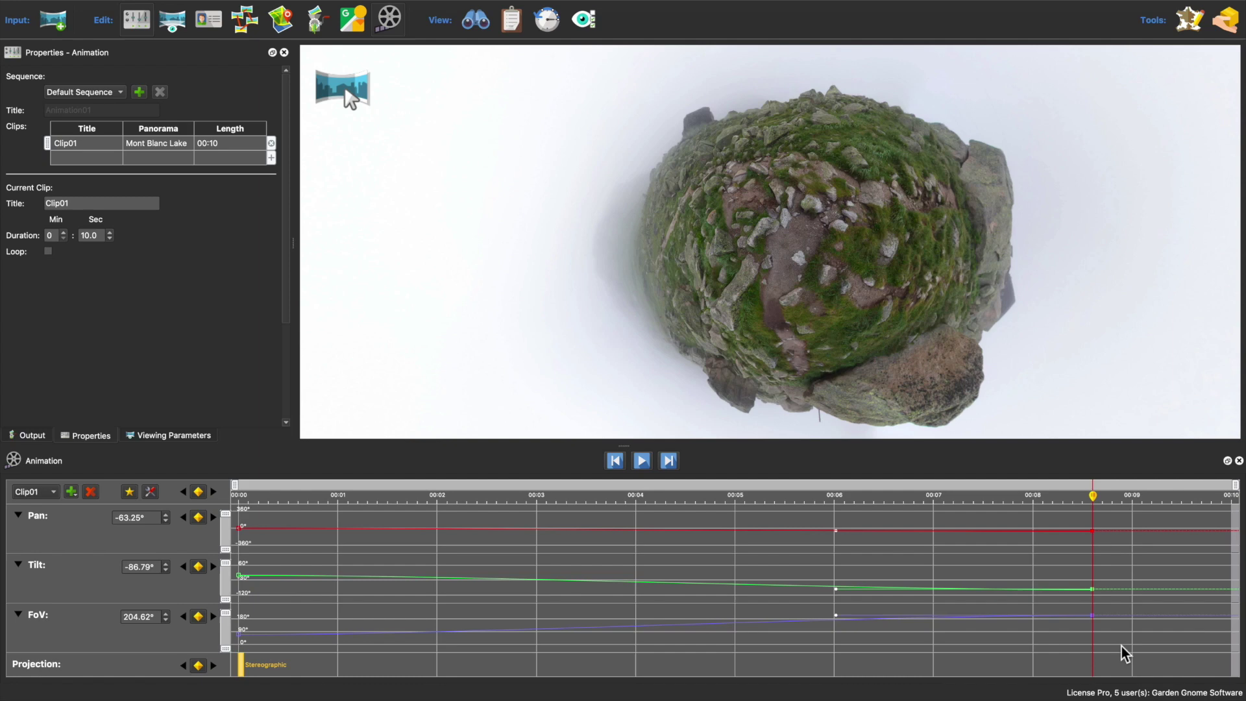
click(1125, 654)
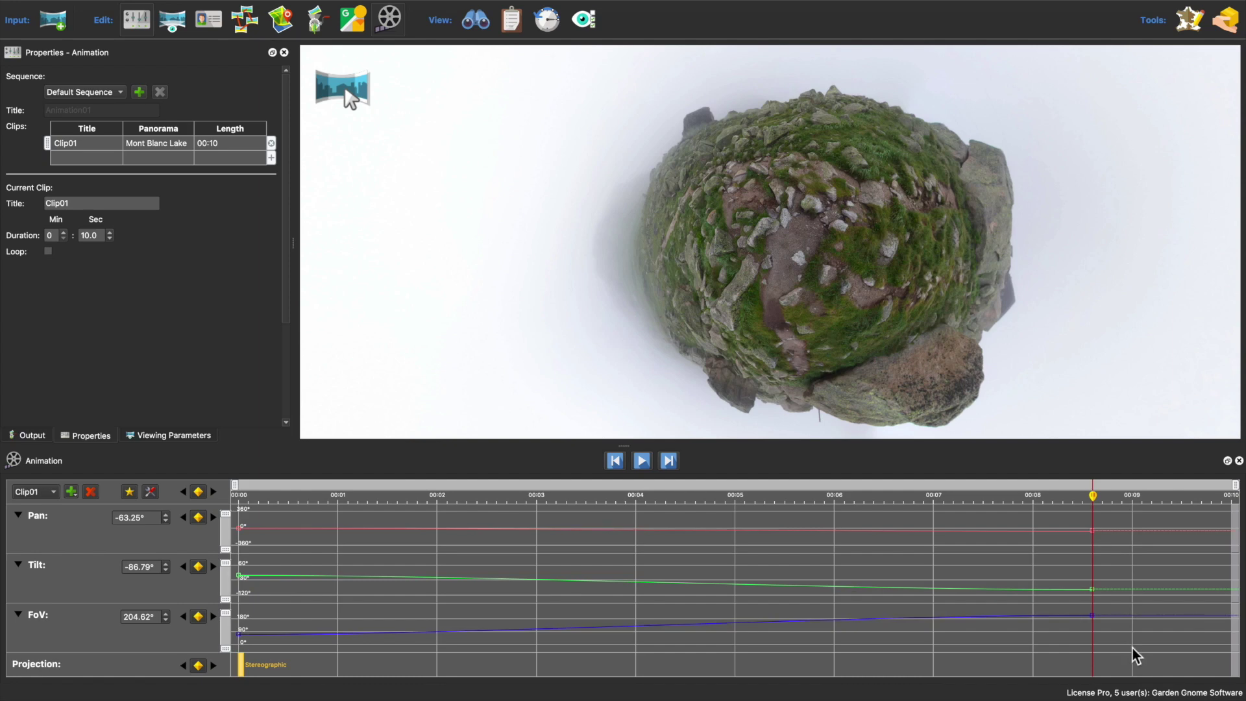
click(642, 461)
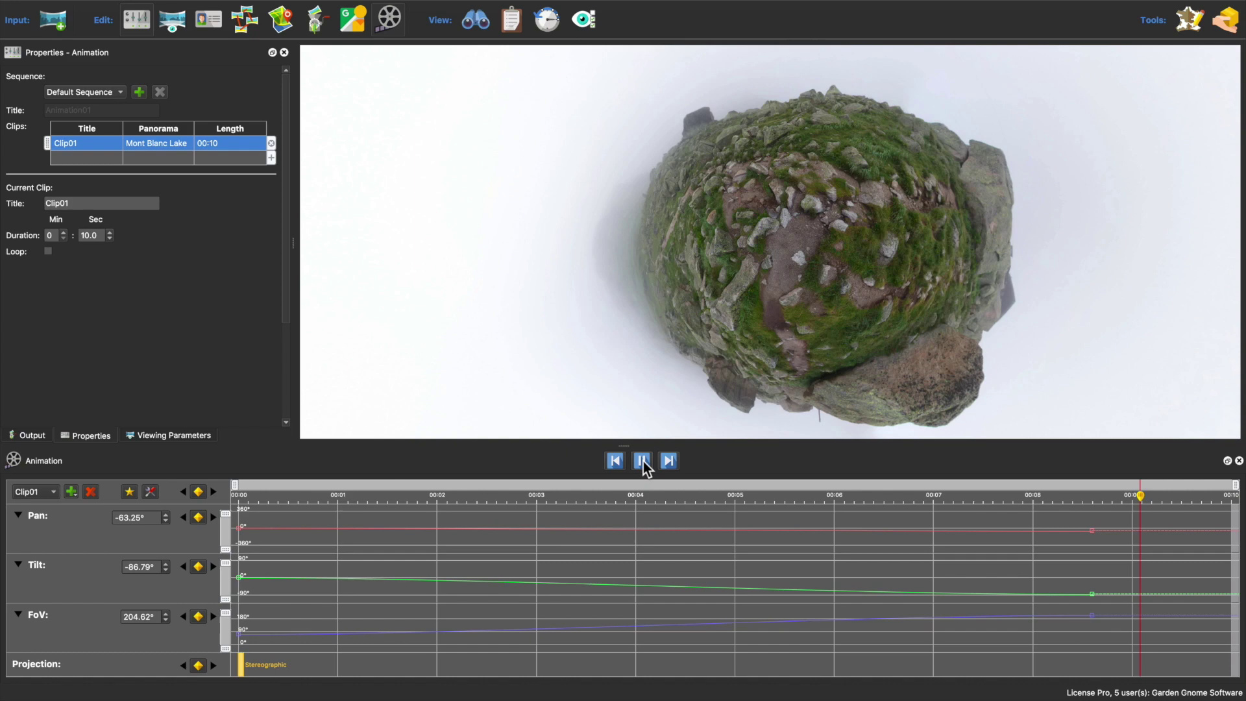
click(642, 460)
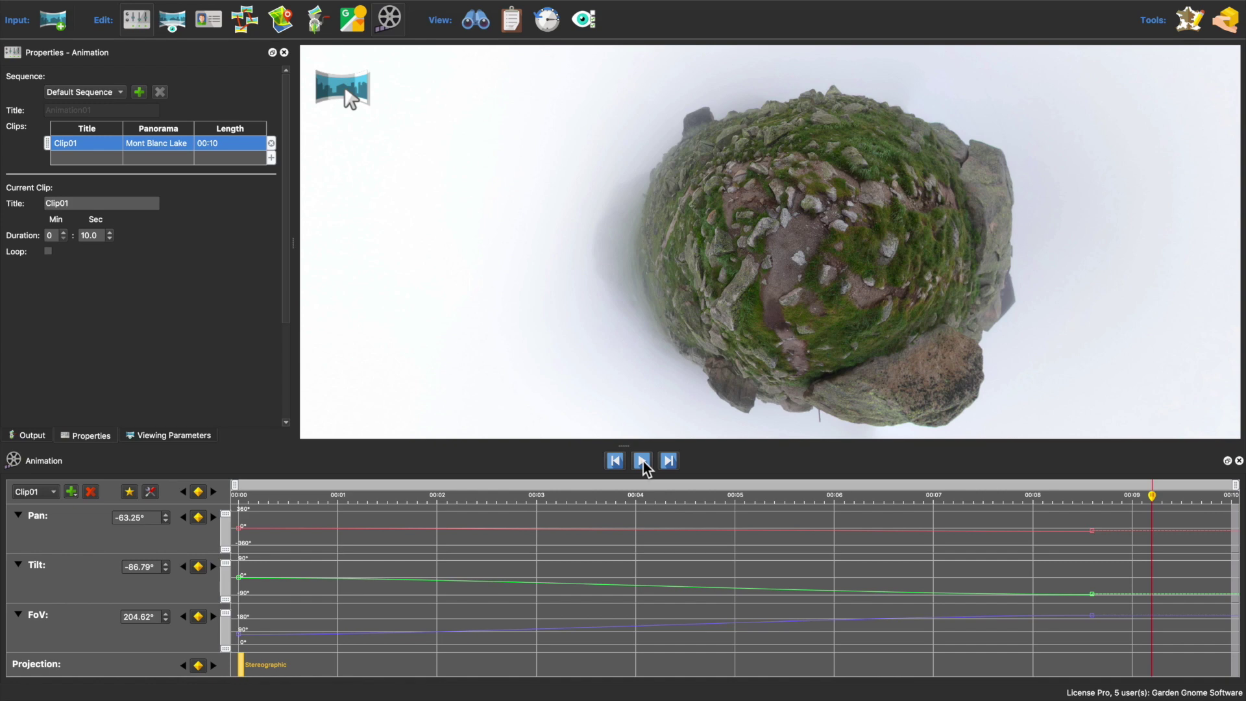
- Move the end keyframes to 00:06, trim Clip01 to the last keyframe, and play it
drag(1067, 519, 1120, 653)
drag(1082, 534, 838, 538)
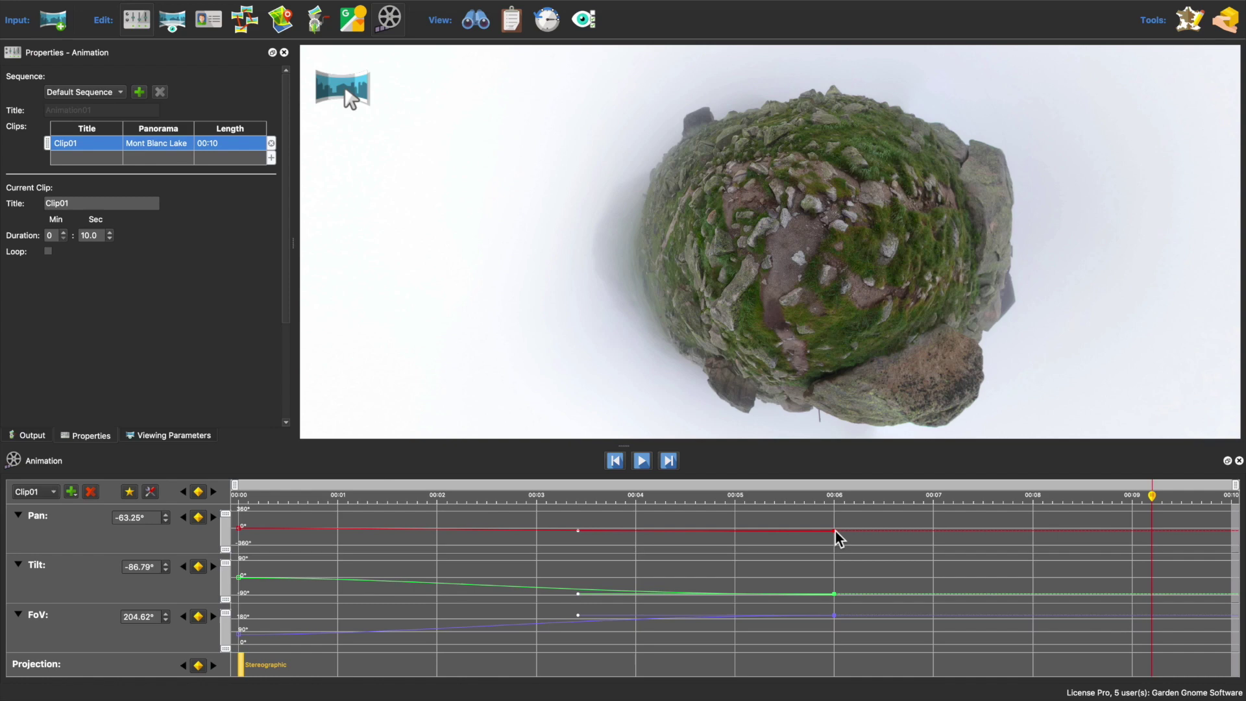
right_click(935, 486)
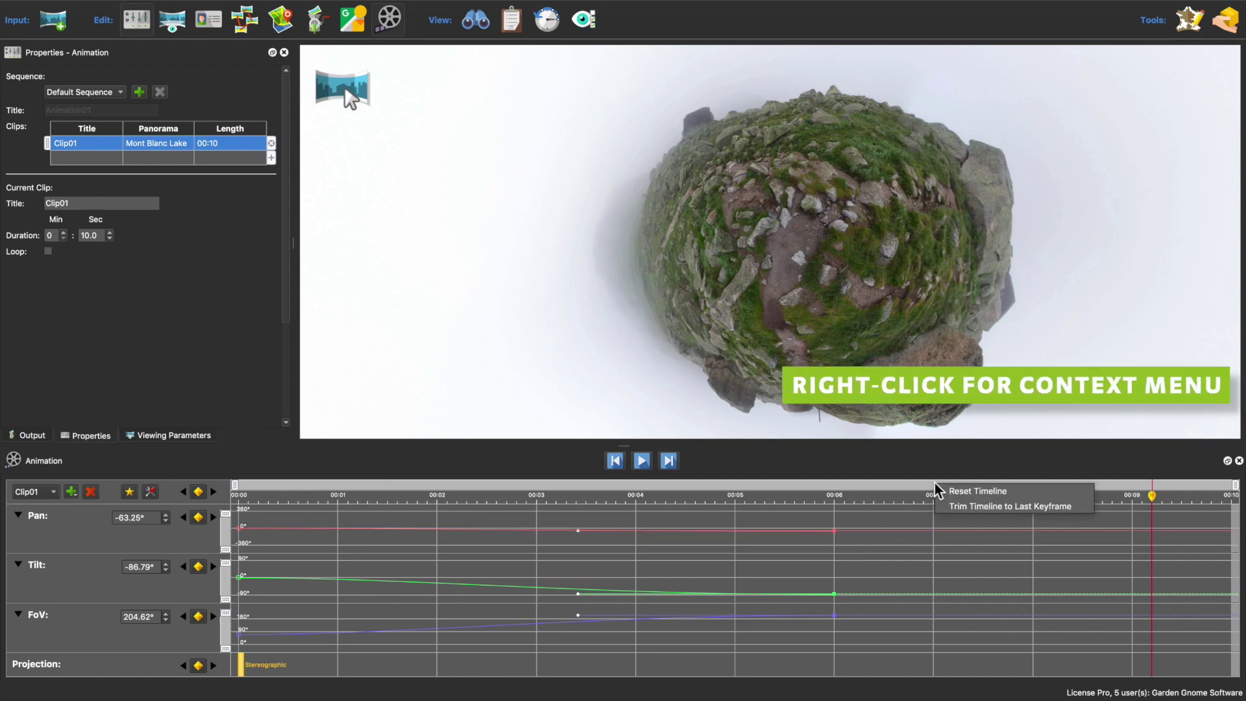
click(1079, 511)
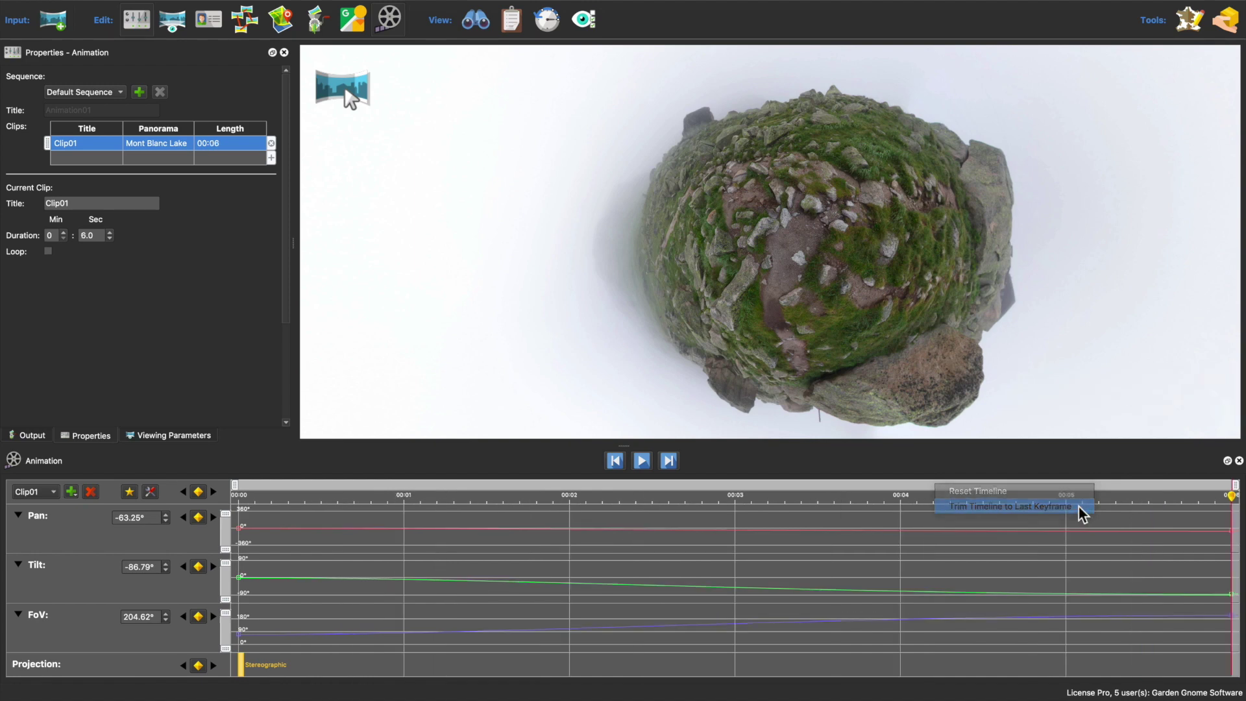
key(space)
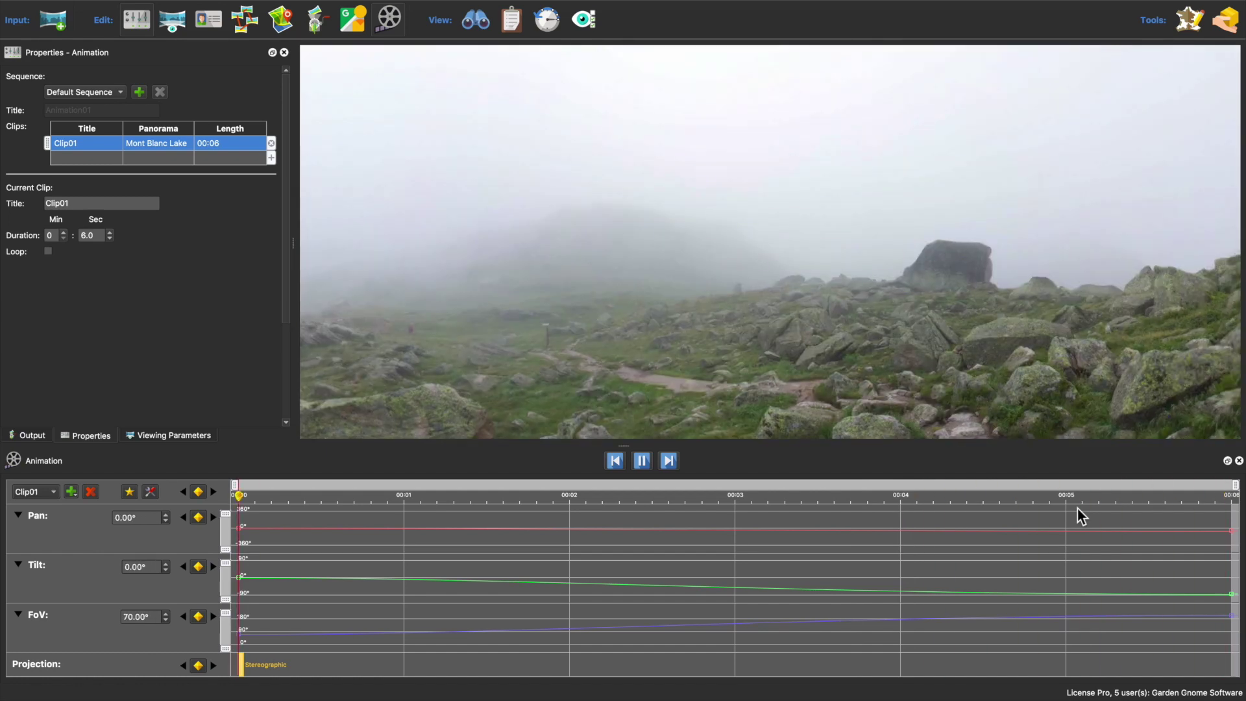
- Stop playback and add a new Animation output, output-2
key(space)
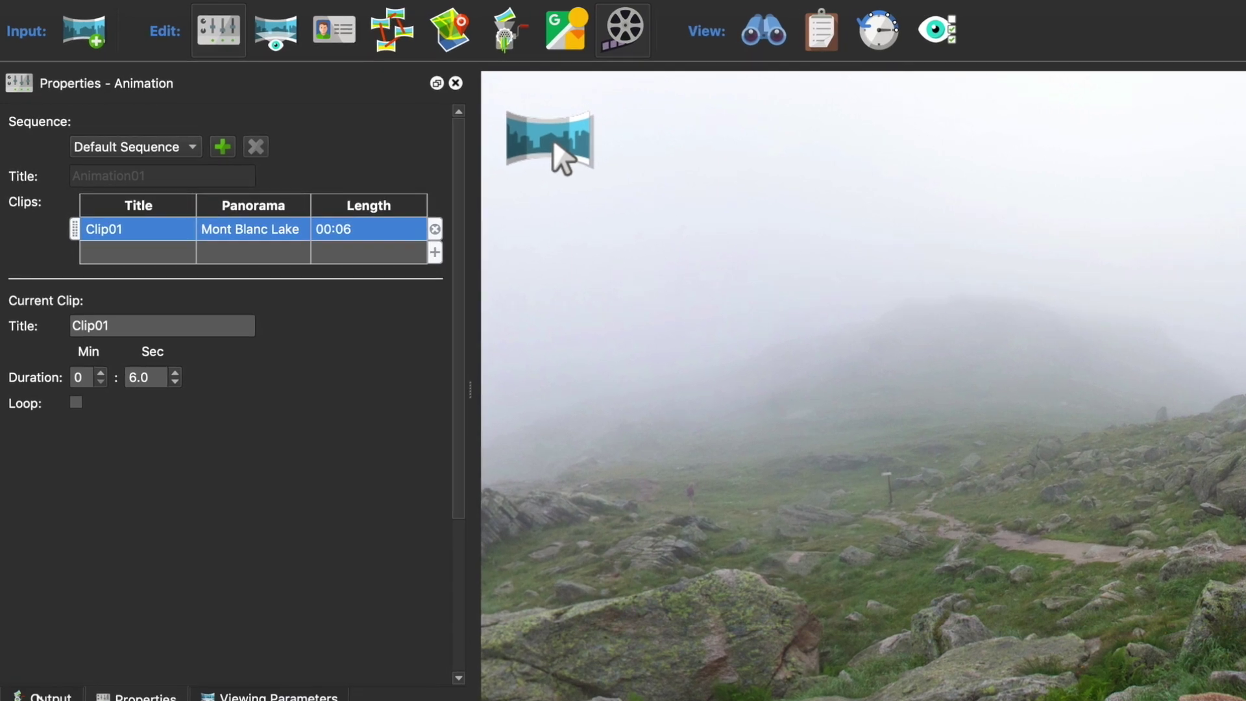
click(45, 695)
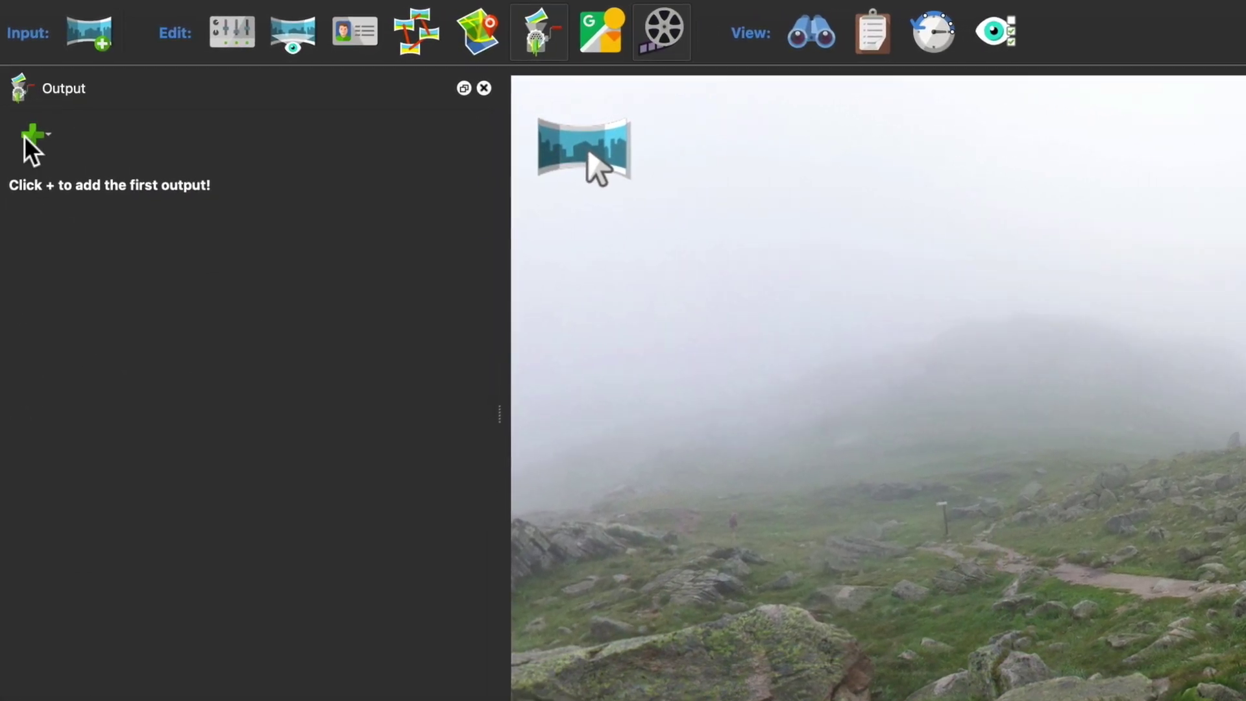
click(26, 138)
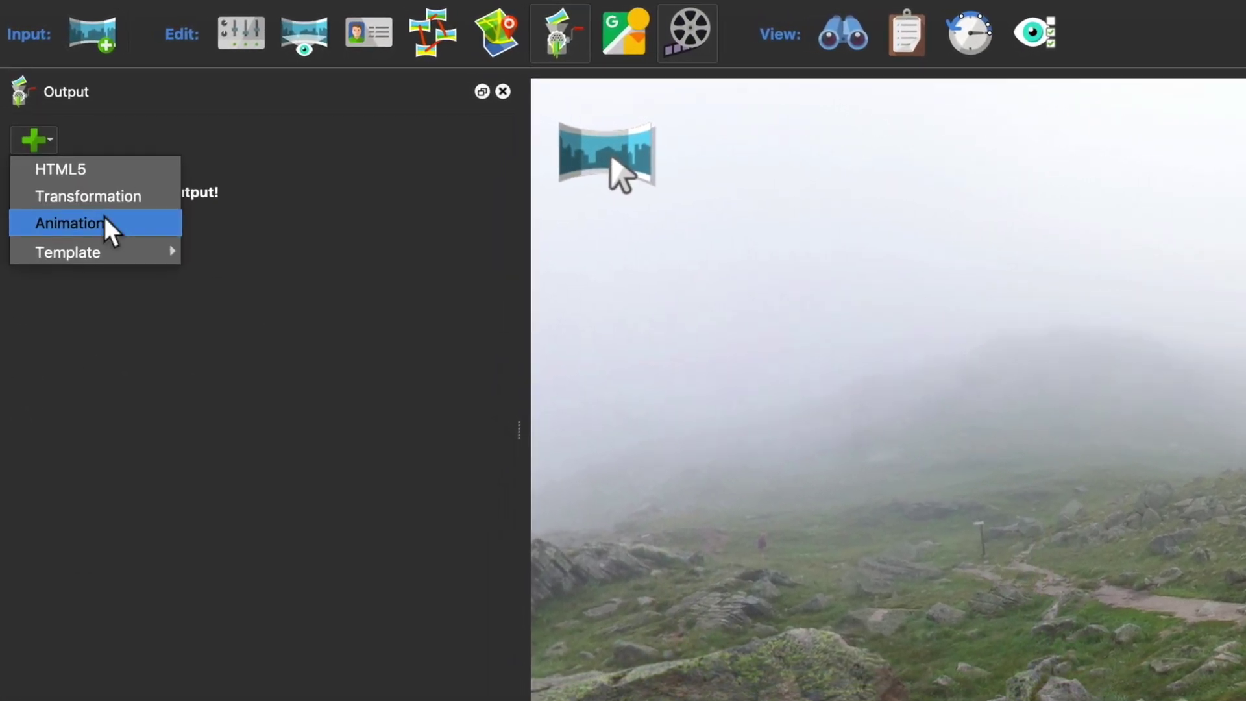
click(111, 227)
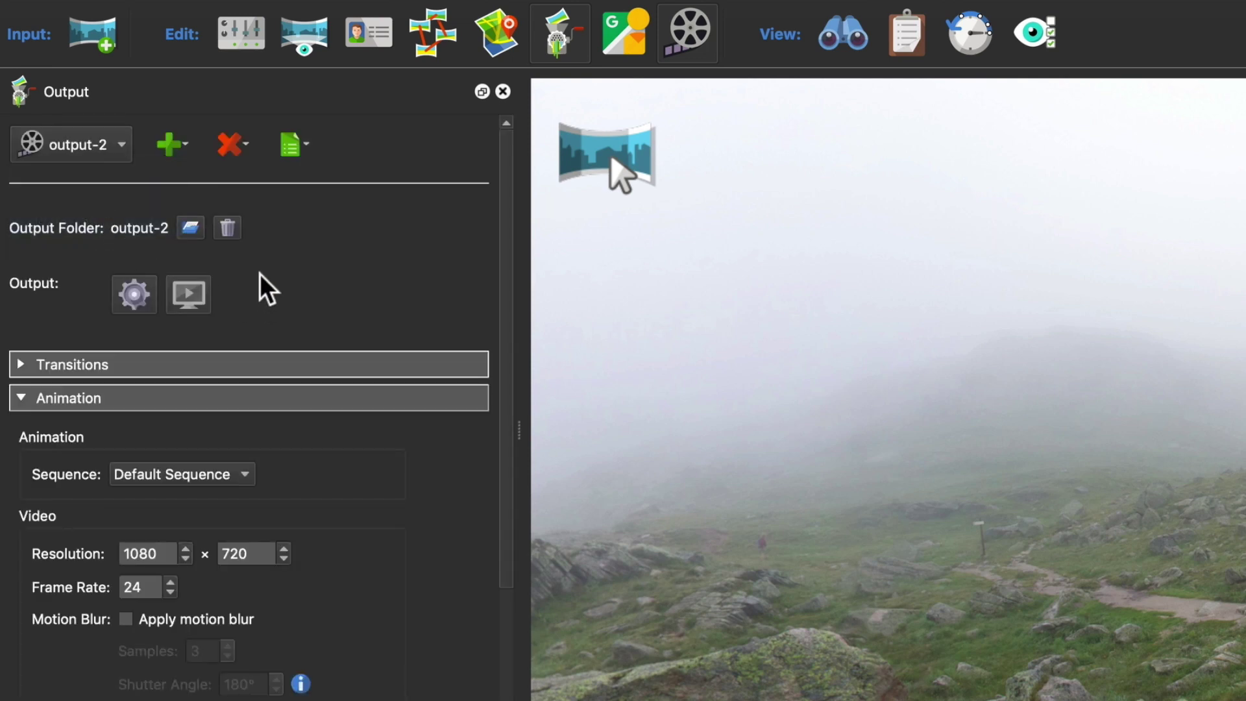
- Set the output-2 video resolution to 1080 × 1080
drag(157, 551, 107, 554)
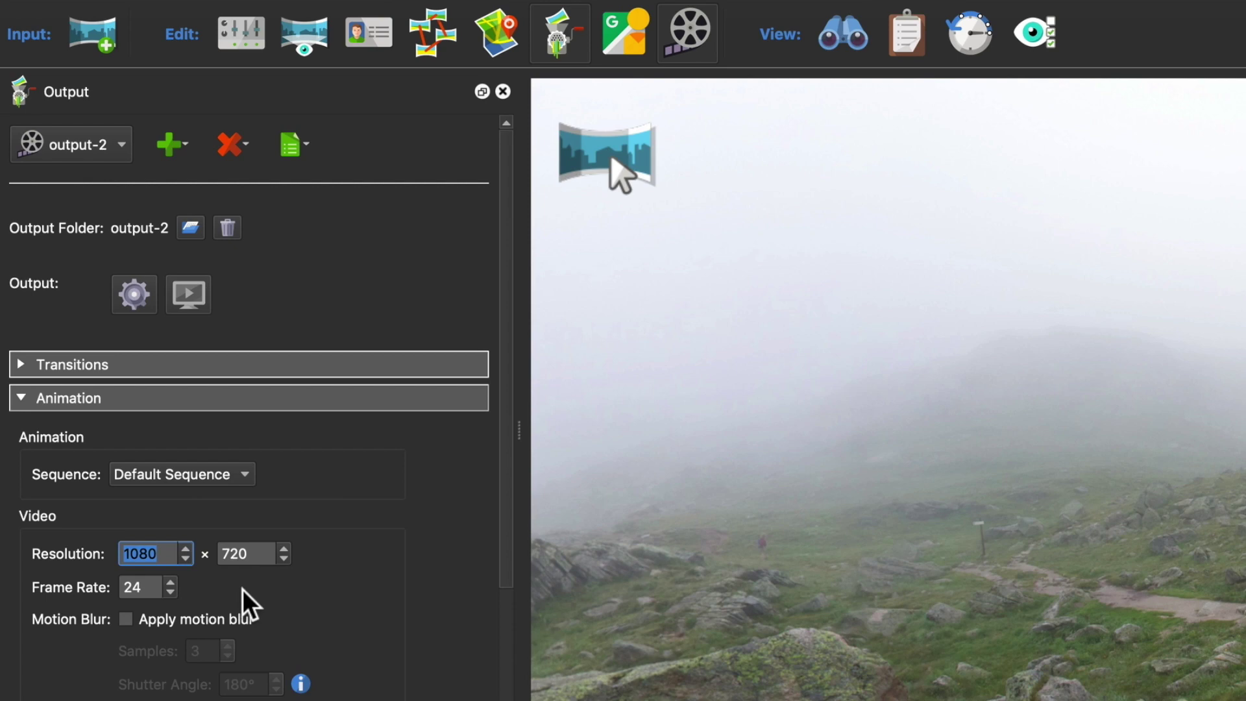
drag(250, 553, 213, 554)
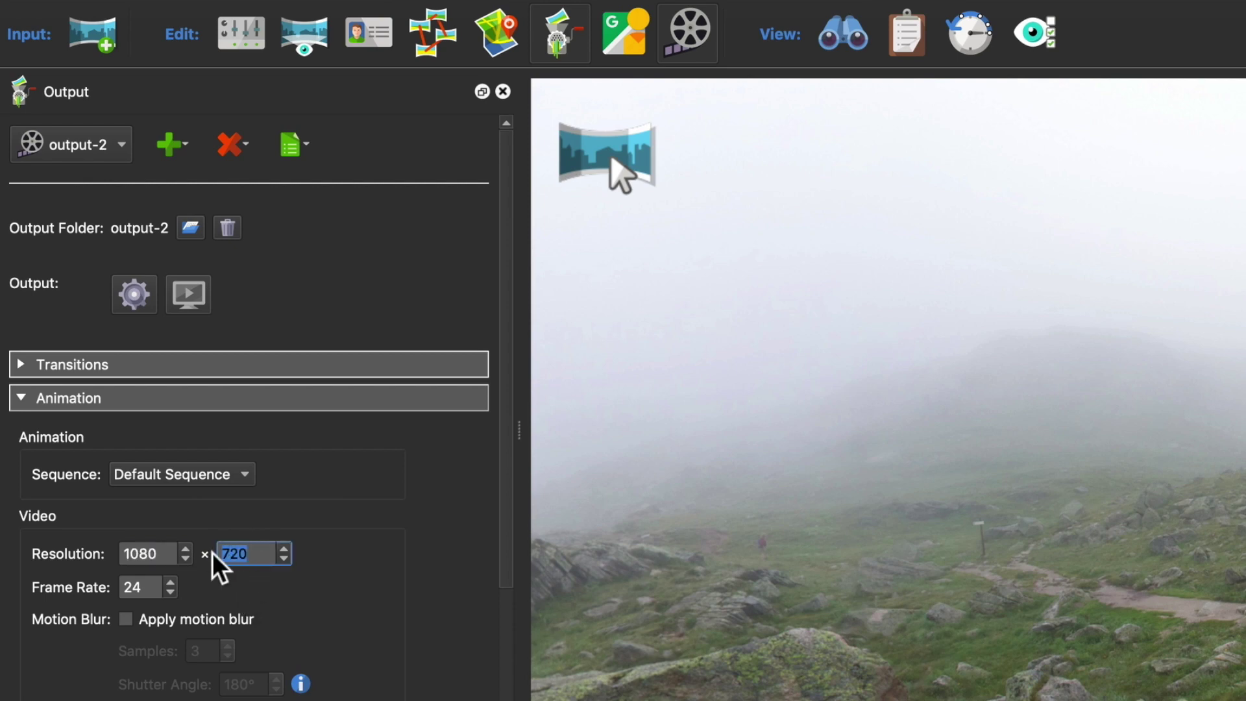
text(1080)
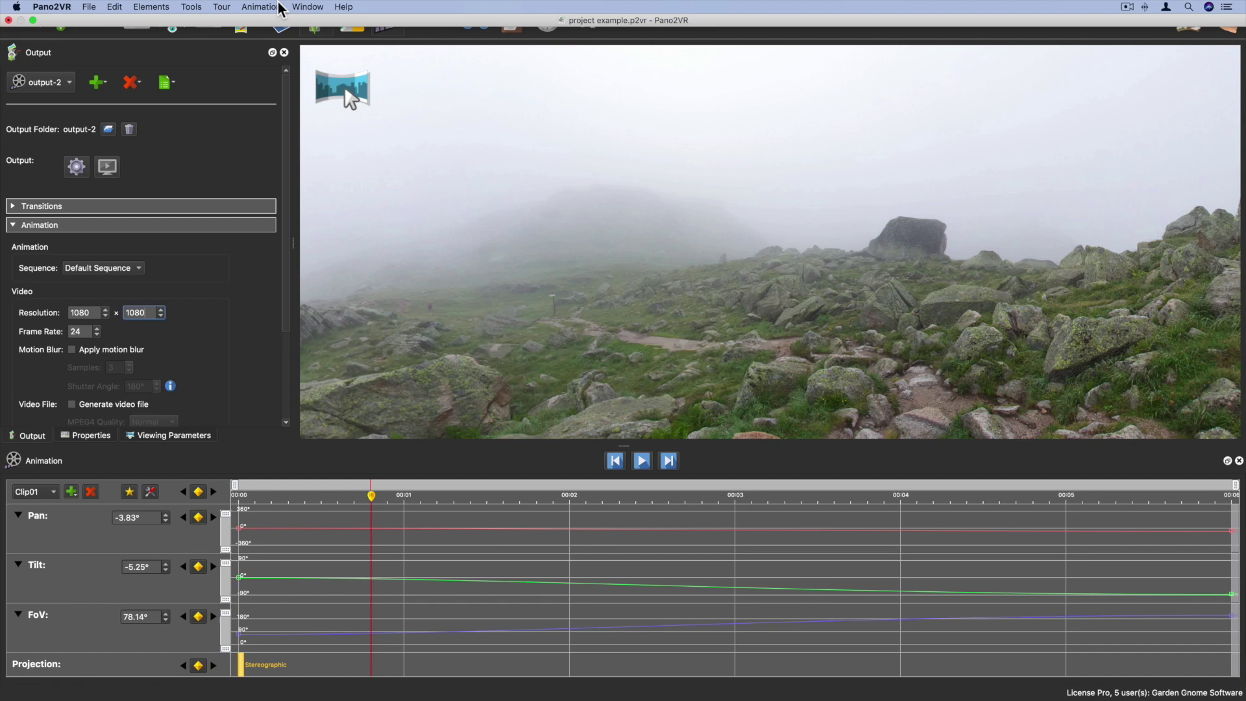
- Show the 1080px : 1080px frame overlay on the viewer
click(263, 7)
mouse_move(346, 123)
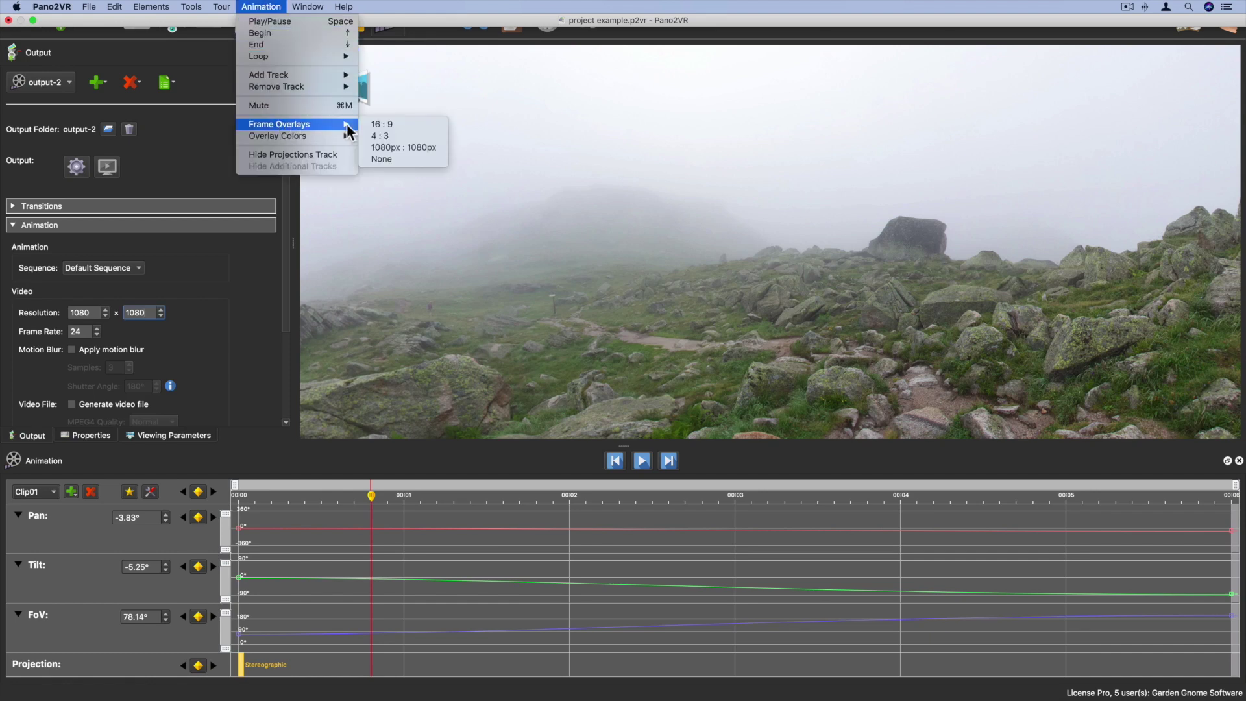
click(435, 148)
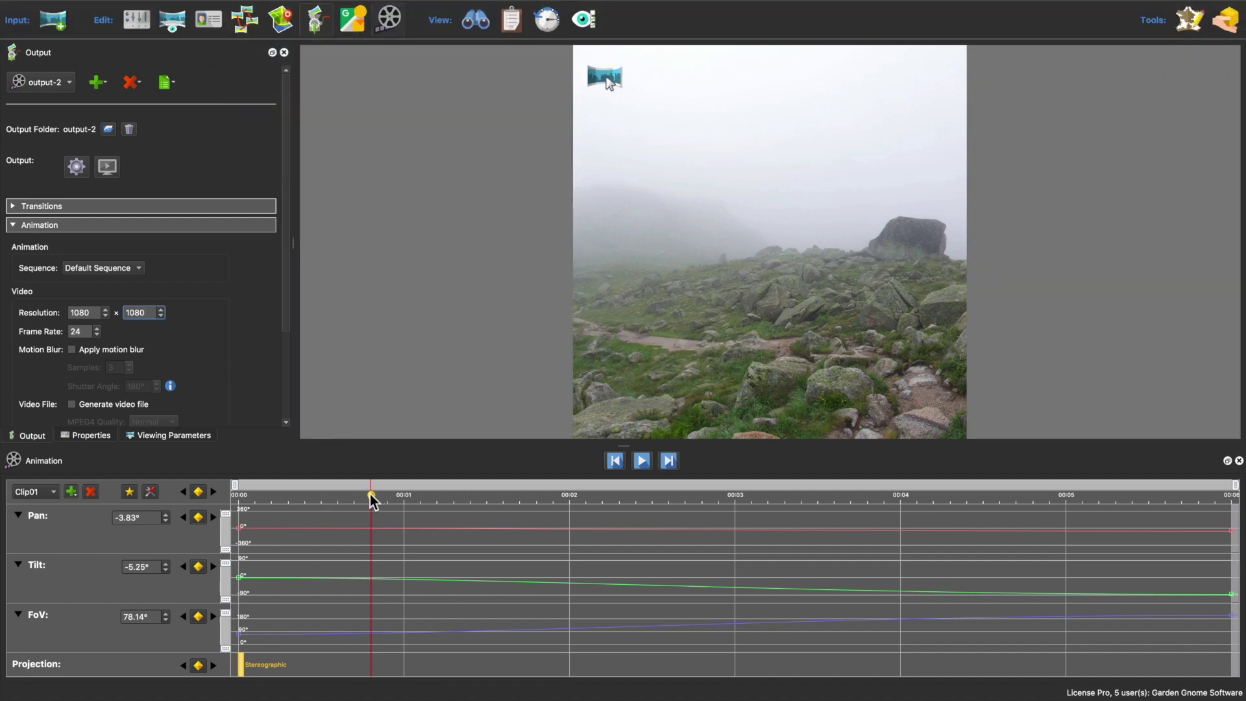
- Raise the final FoV keyframe to 234.62°, shrinking the little planet
drag(371, 497, 1234, 510)
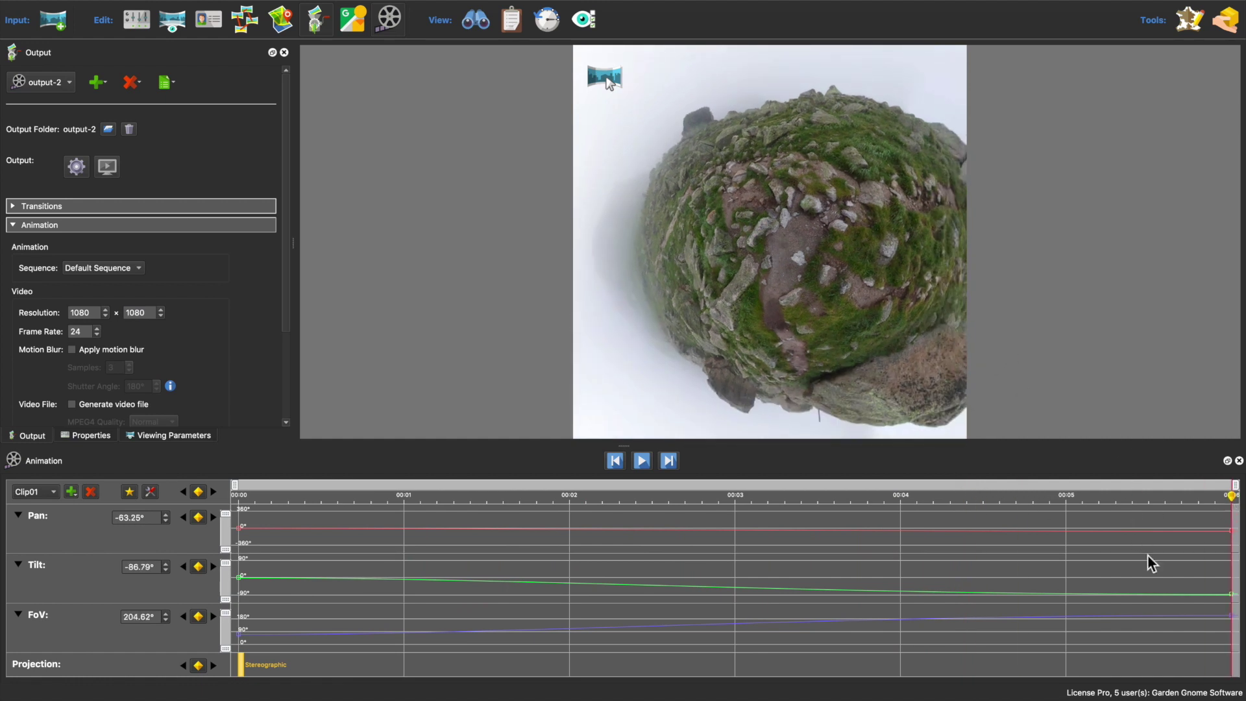
click(1230, 615)
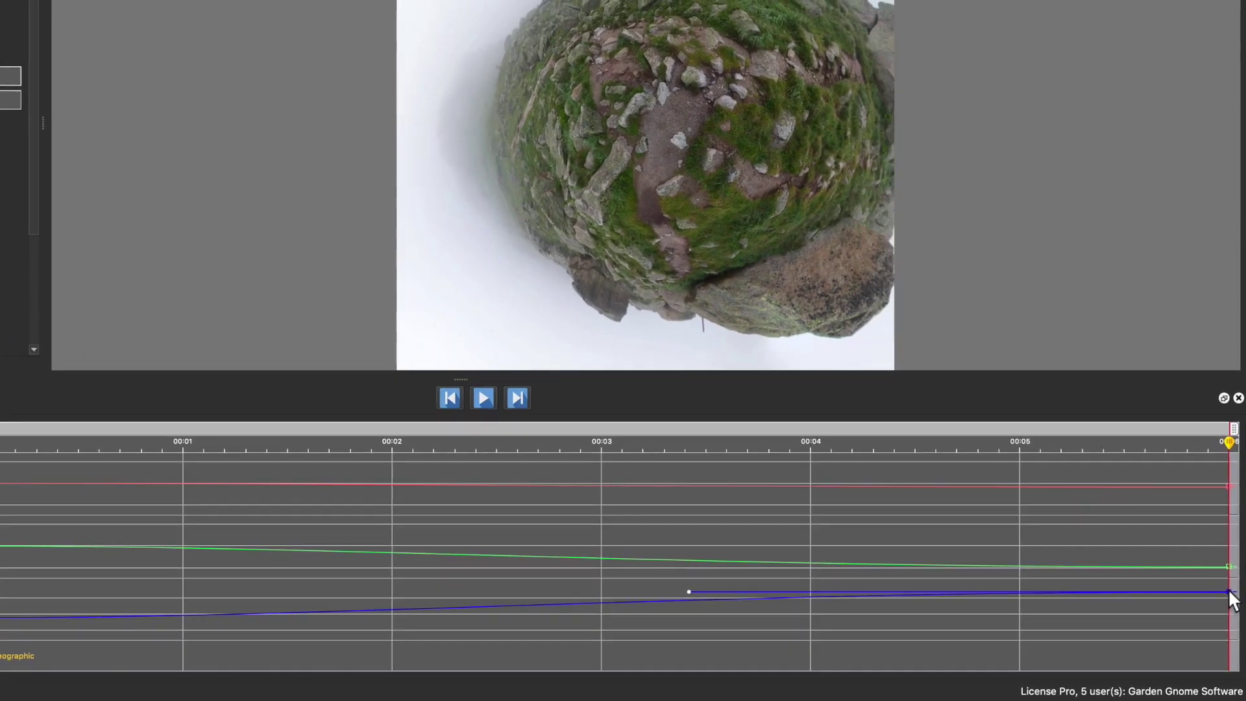
drag(1229, 592, 1229, 587)
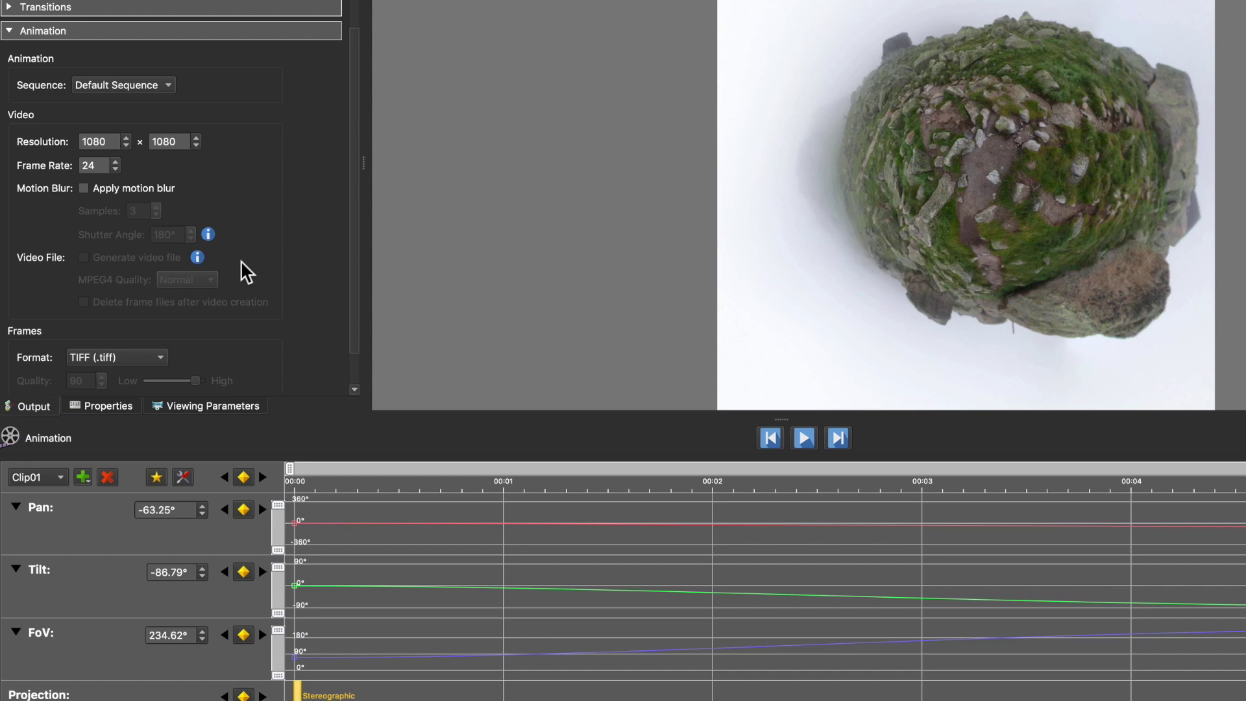
- Set the FFmpeg executable path to /Applications/ffmpeg in Preferences
key(super+comma)
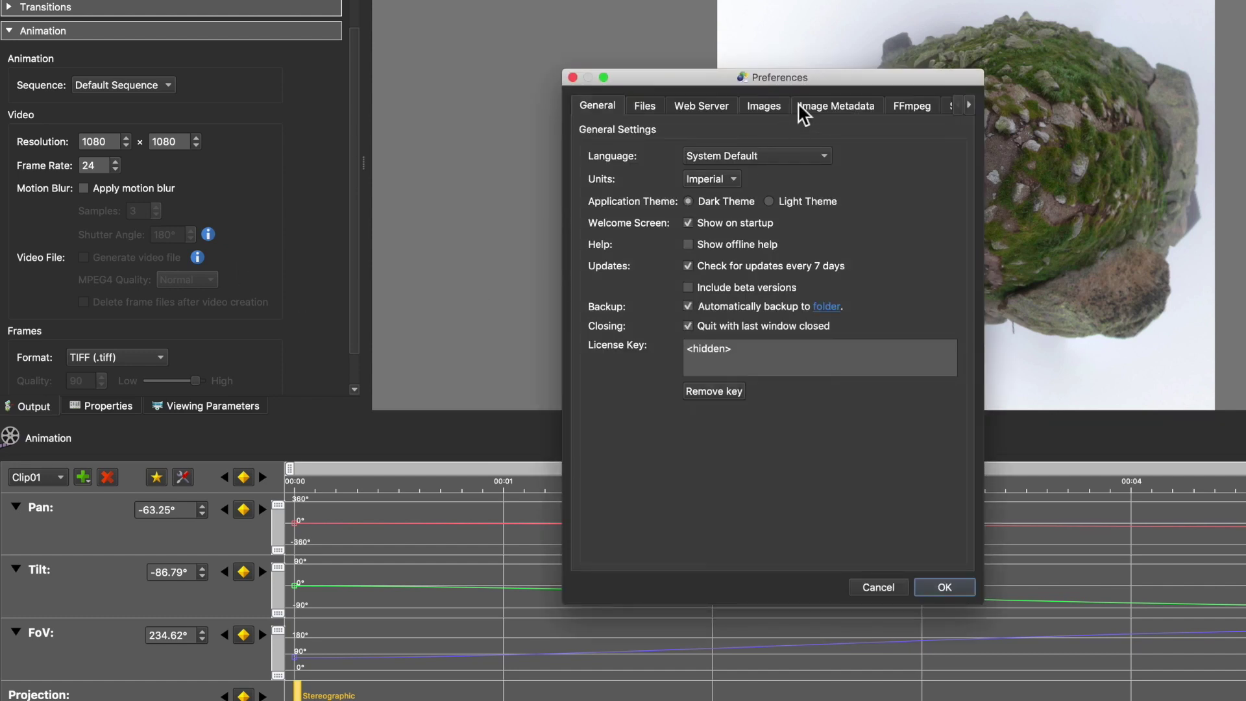
click(896, 101)
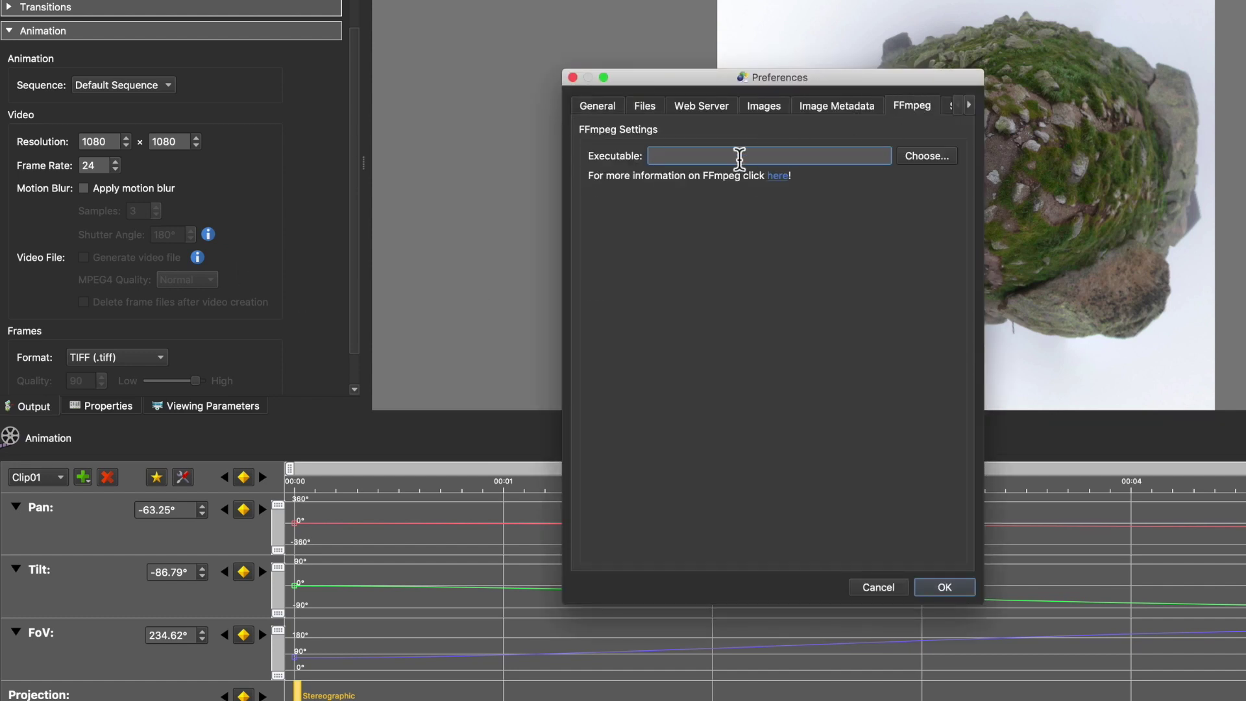
text(/Applications/ffmpeg)
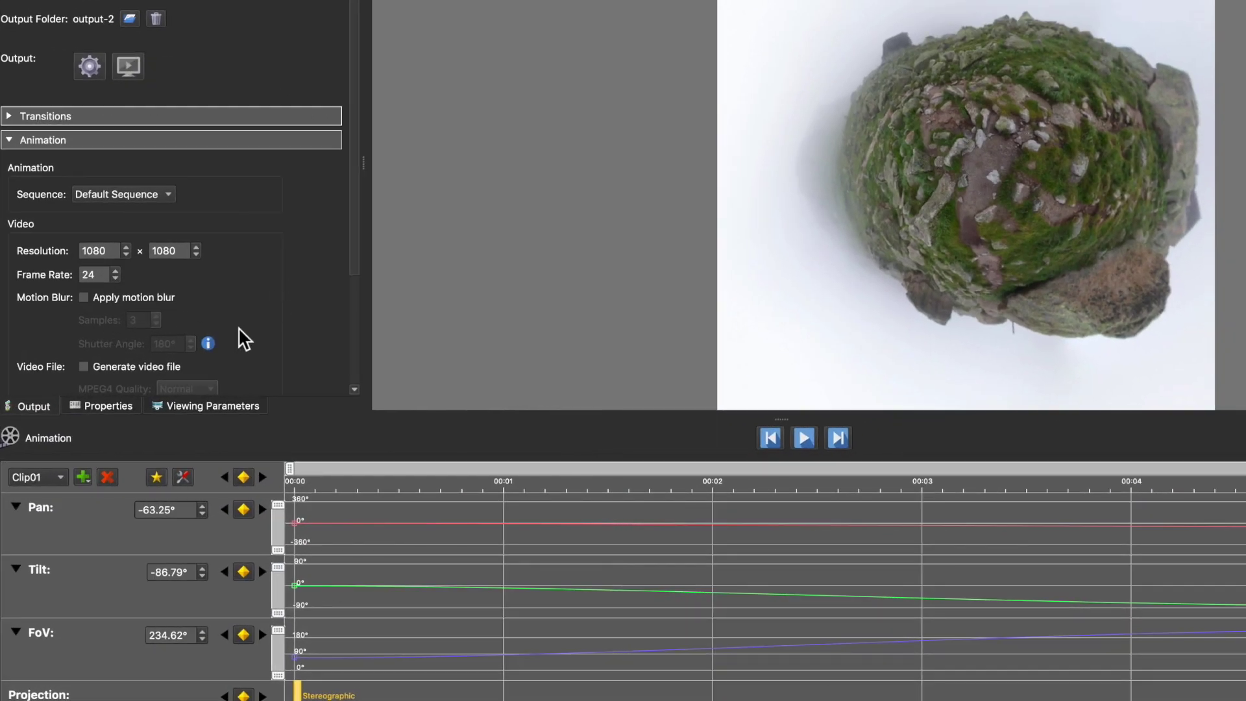
scroll(239, 327, down, 5)
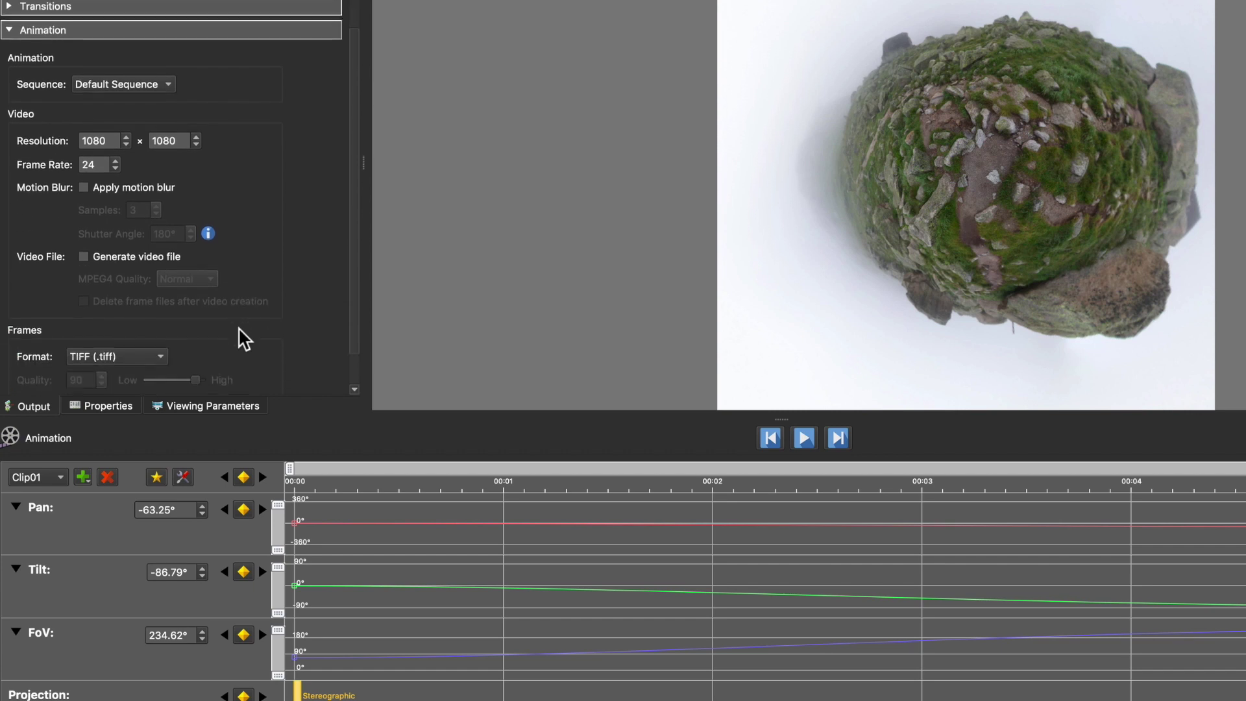
- Generate an MPEG4 video file at High quality and render all 144 frames
click(142, 252)
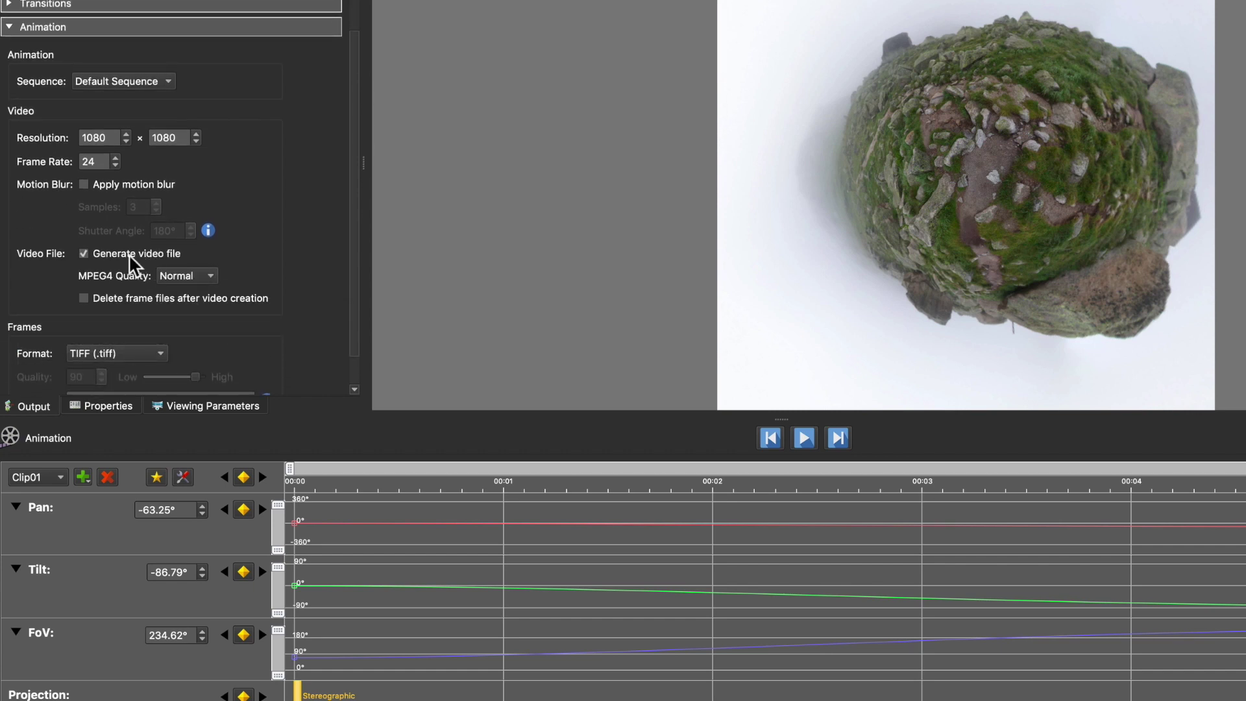
click(186, 276)
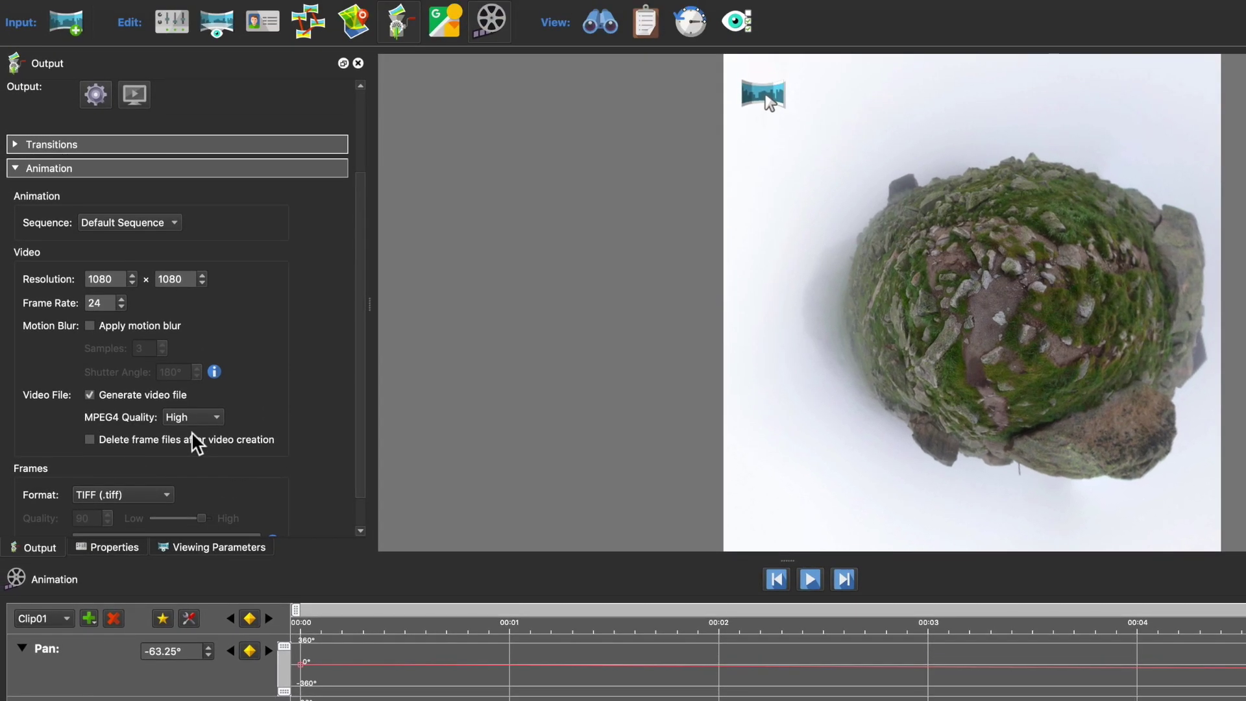
scroll(213, 357, up, 4)
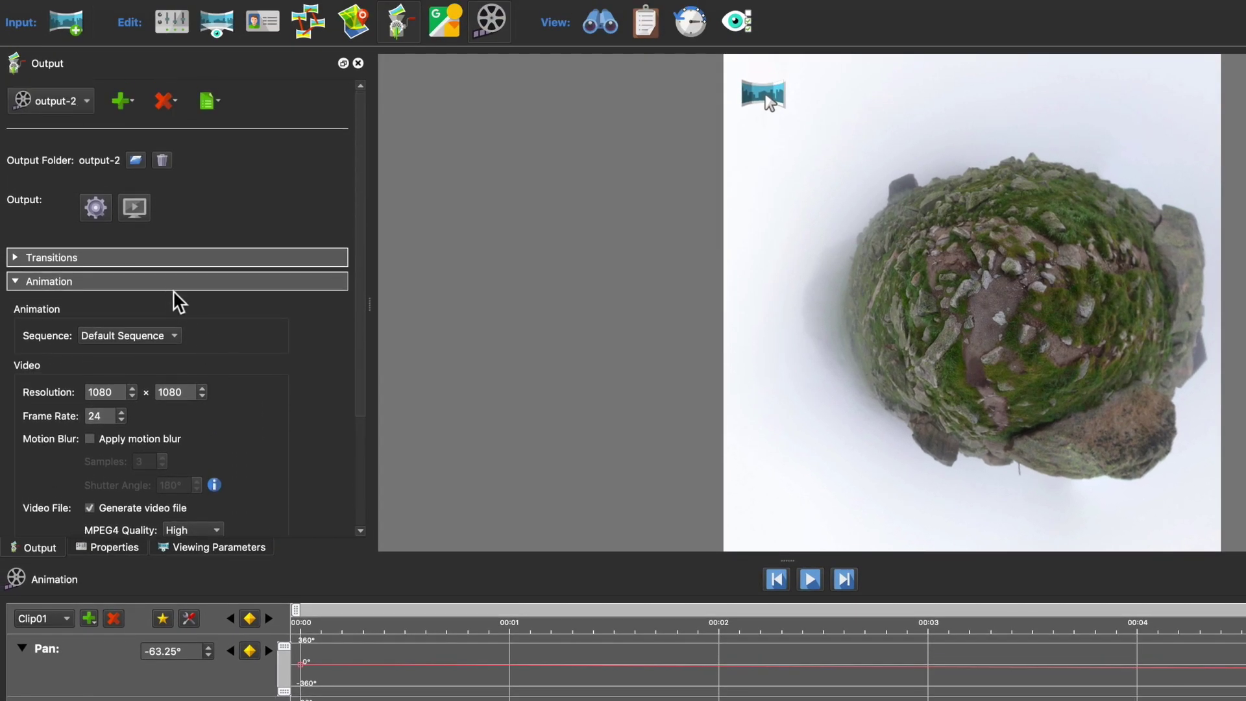
click(95, 208)
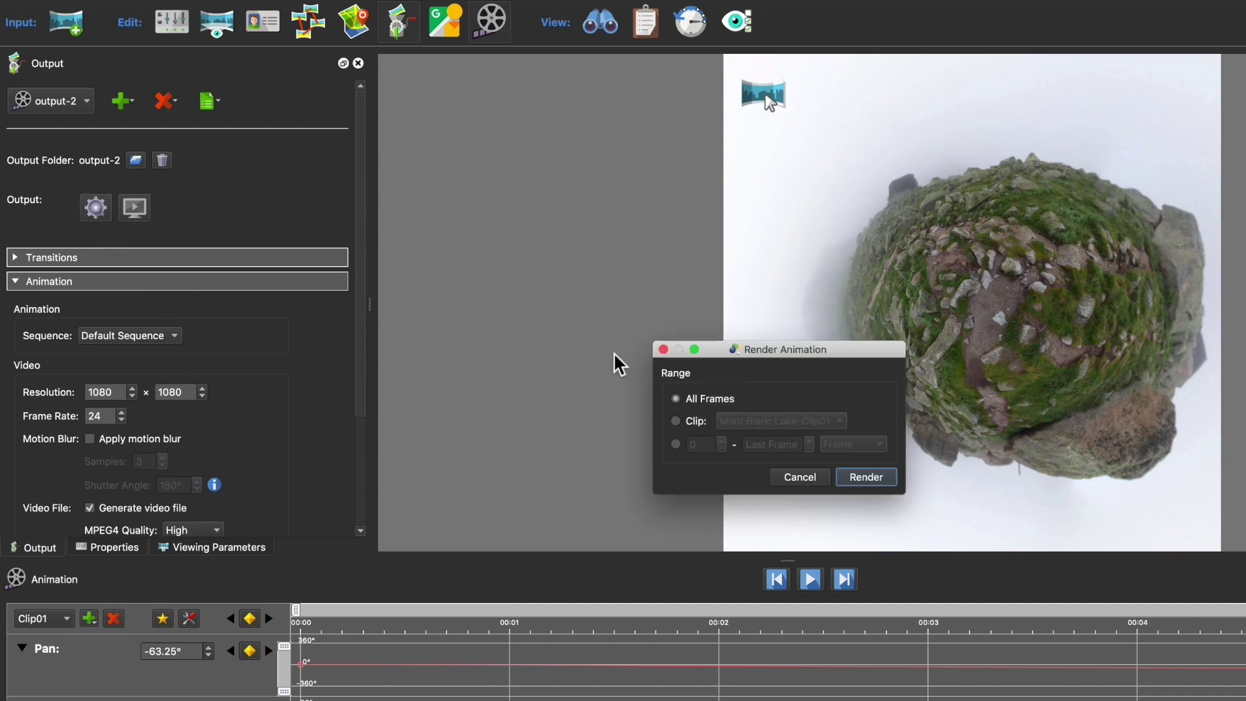
click(866, 476)
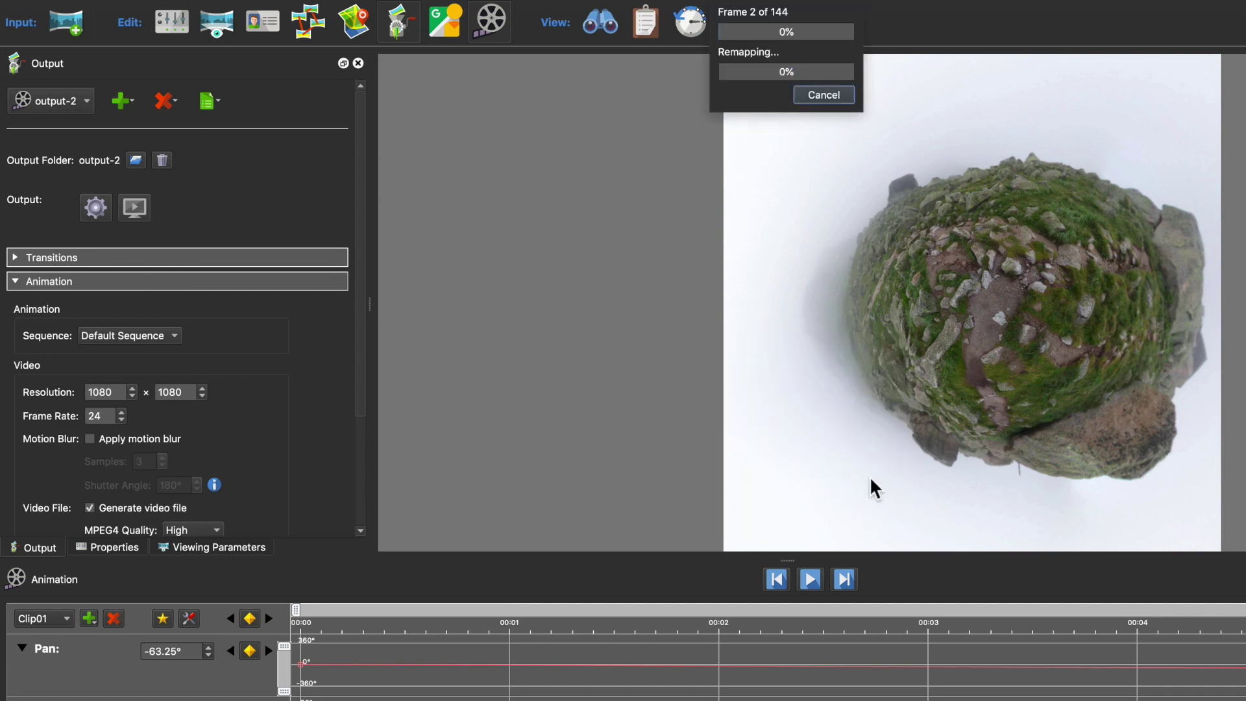